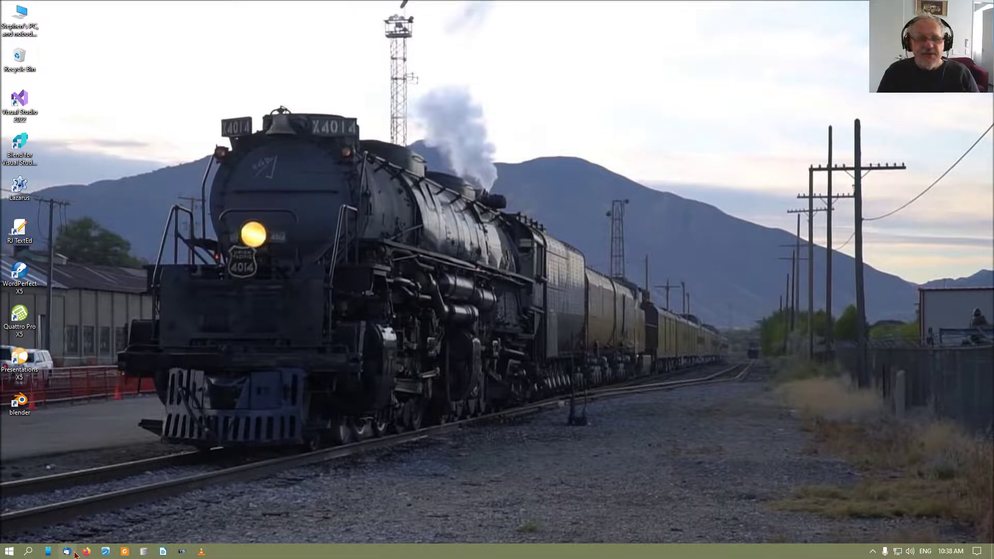
- Launch e-Sword and page through several startup tips of the day
left_click(105, 552)
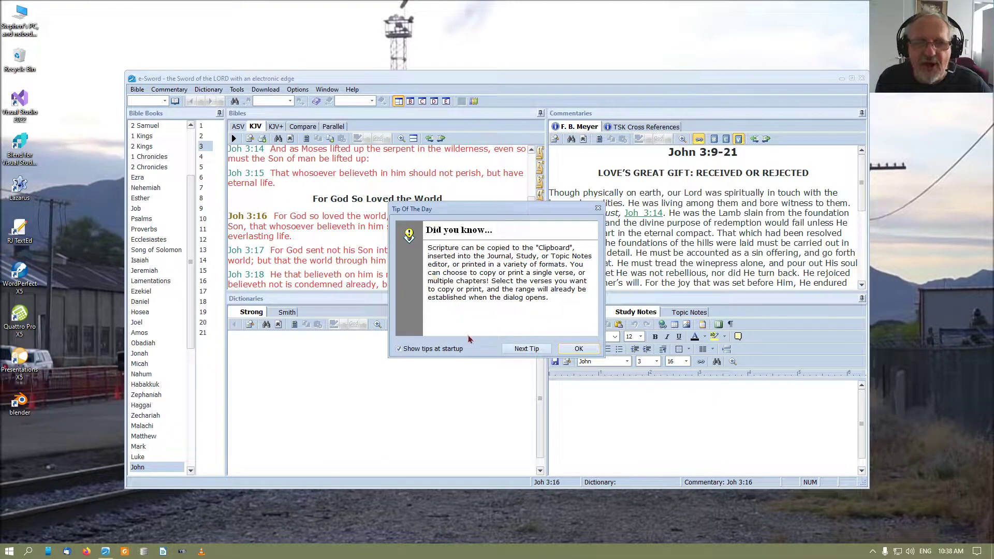
left_click(515, 350)
left_click(515, 349)
left_click(515, 349)
left_click(515, 349)
left_click(515, 349)
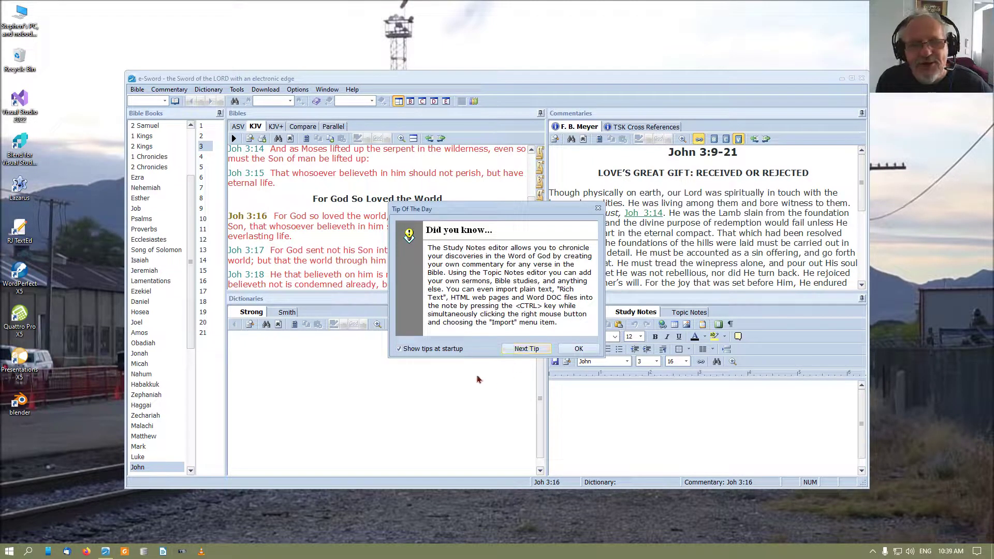
- Turn off tips at startup, dismiss the tip of the day and maximize the e-Sword window
left_click(399, 349)
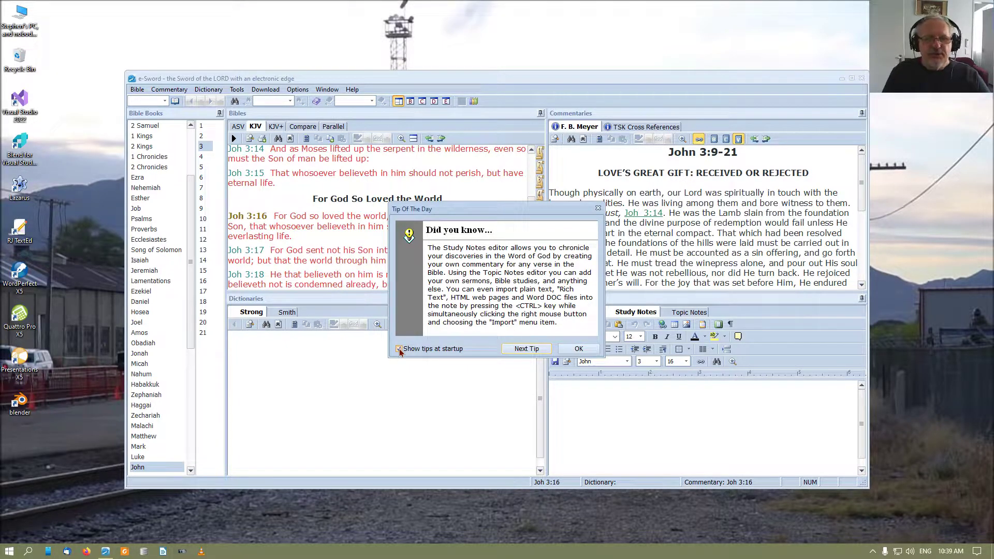
left_click(580, 349)
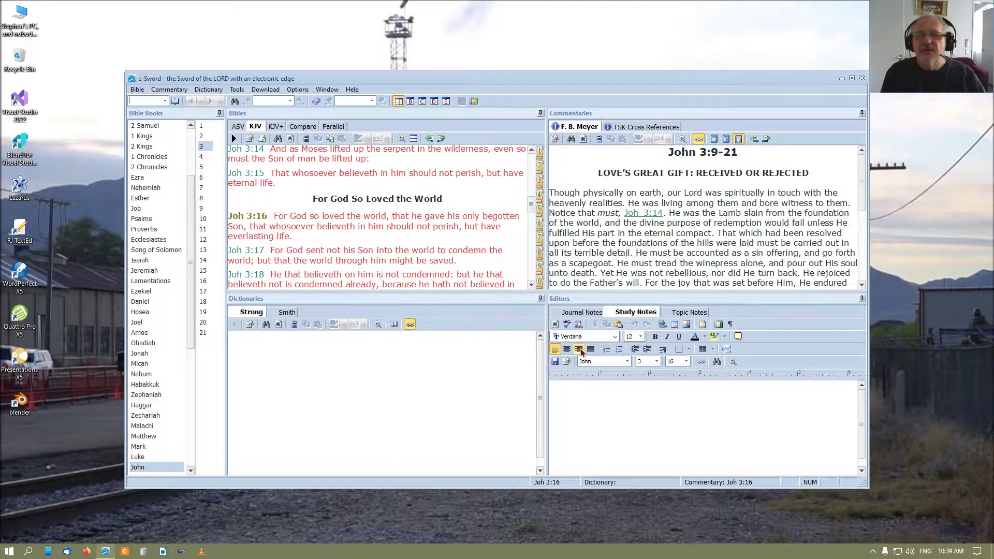
left_click(852, 80)
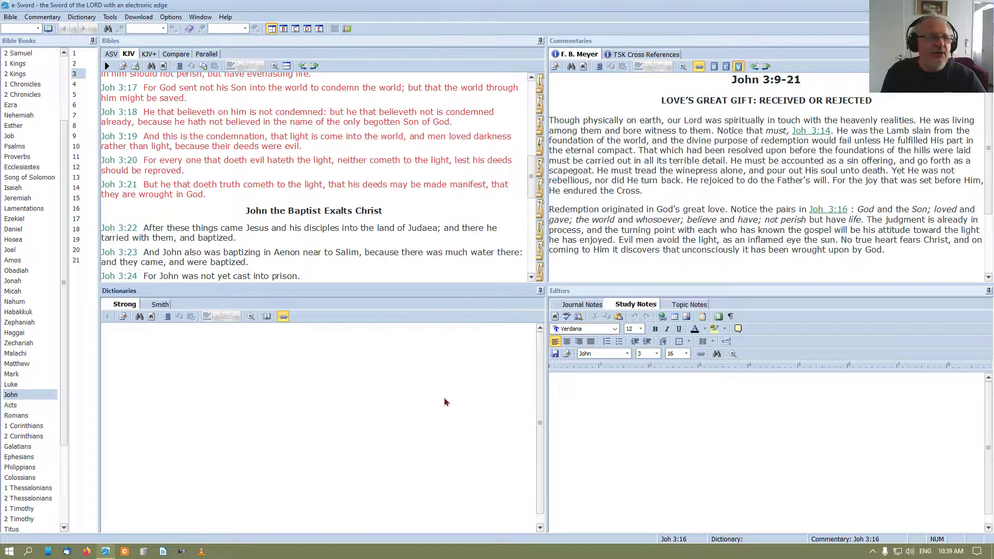
left_click(743, 448)
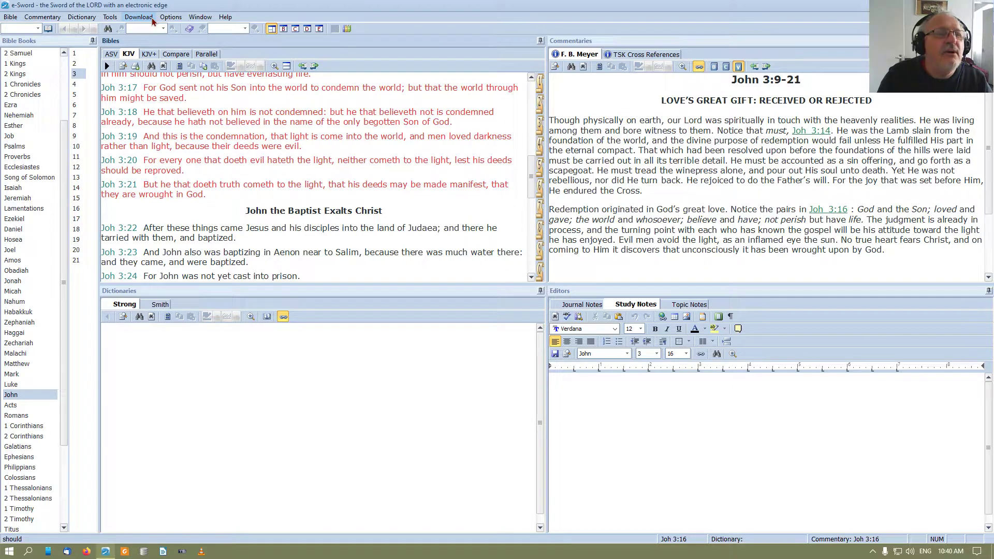
- In the resource settings, set the Resources Location to the folder Documents\e-Sword\e-Sword Resources on the Data Disk (D:) and accept the change
left_click(168, 19)
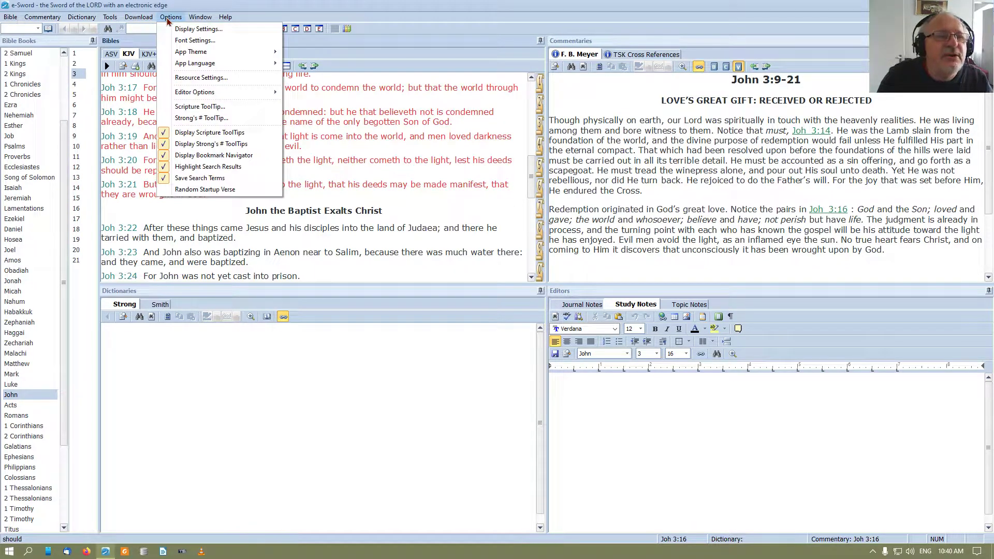
left_click(187, 78)
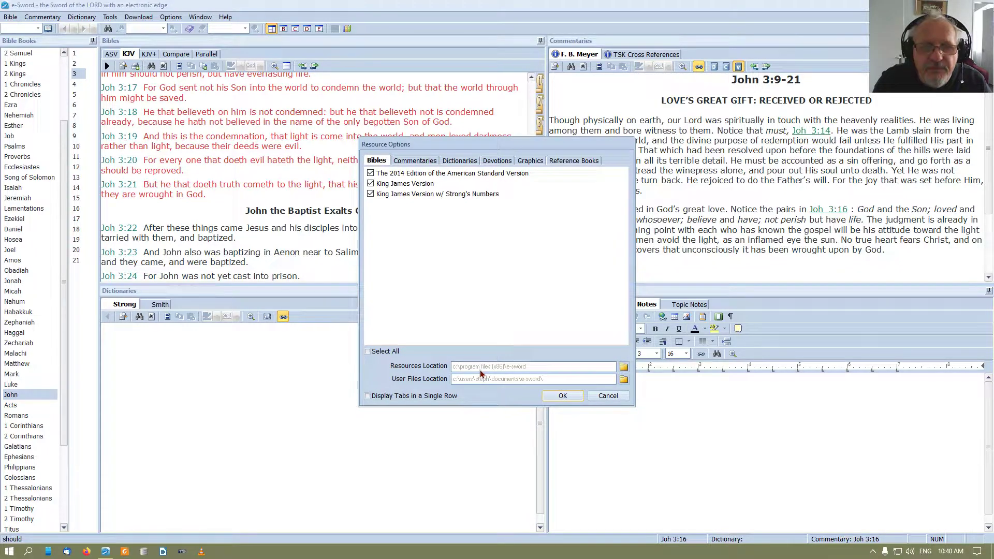
left_click(624, 366)
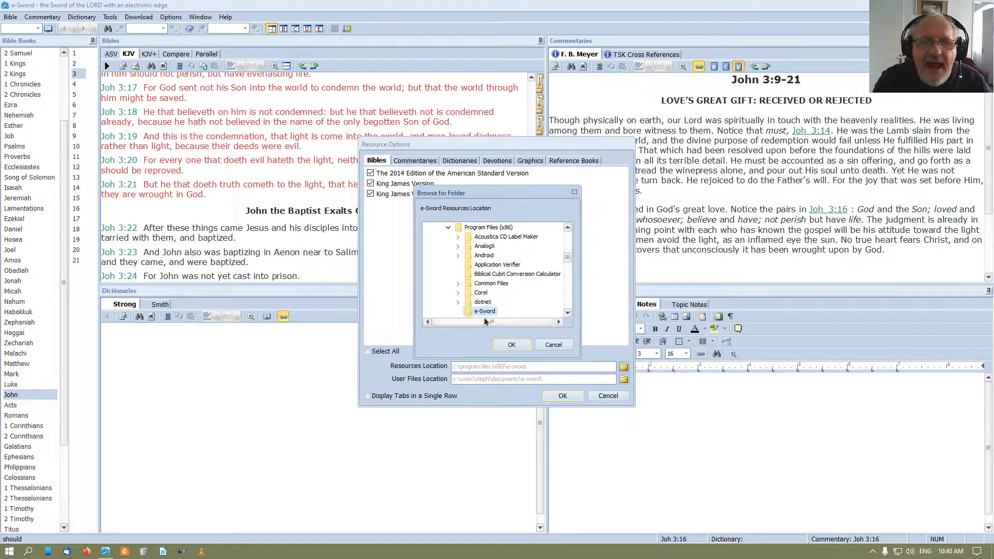
left_click(448, 228)
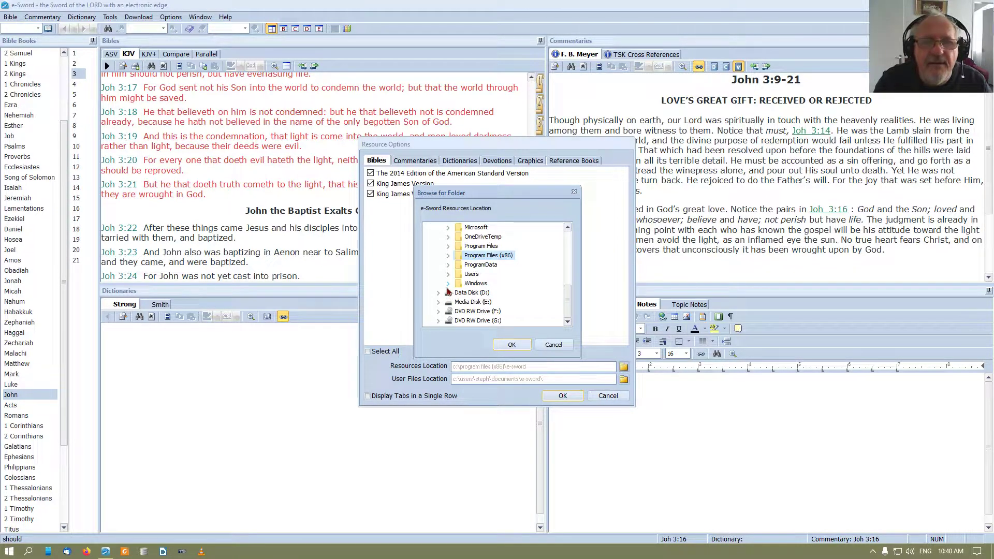
scroll(448, 291, "up", 3)
left_click(438, 264)
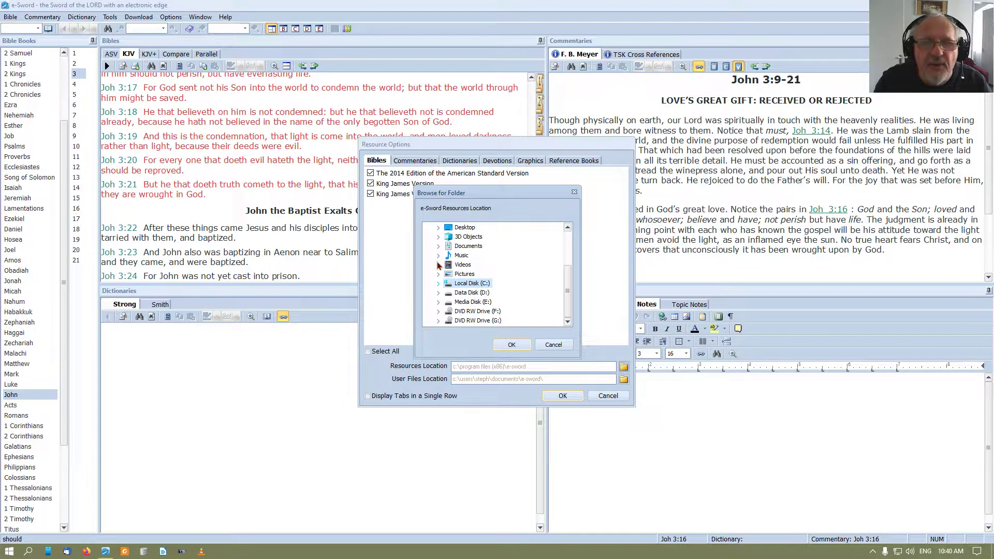
left_click(438, 292)
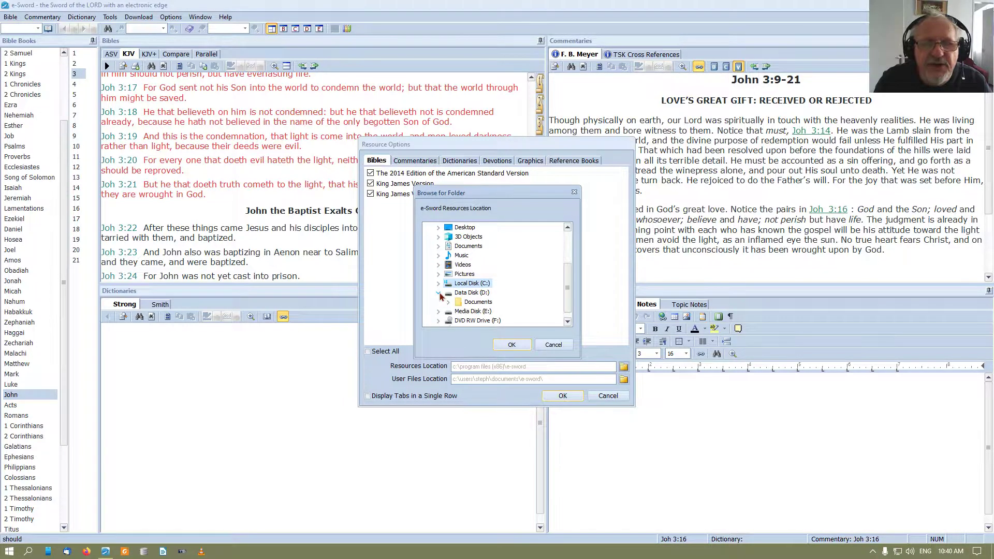
left_click(449, 302)
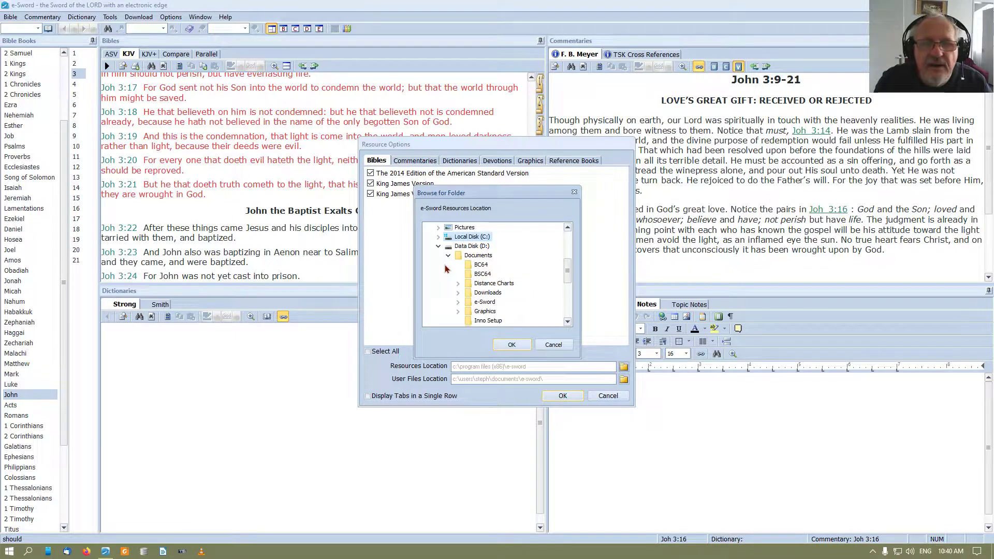
scroll(445, 269, "down", 1)
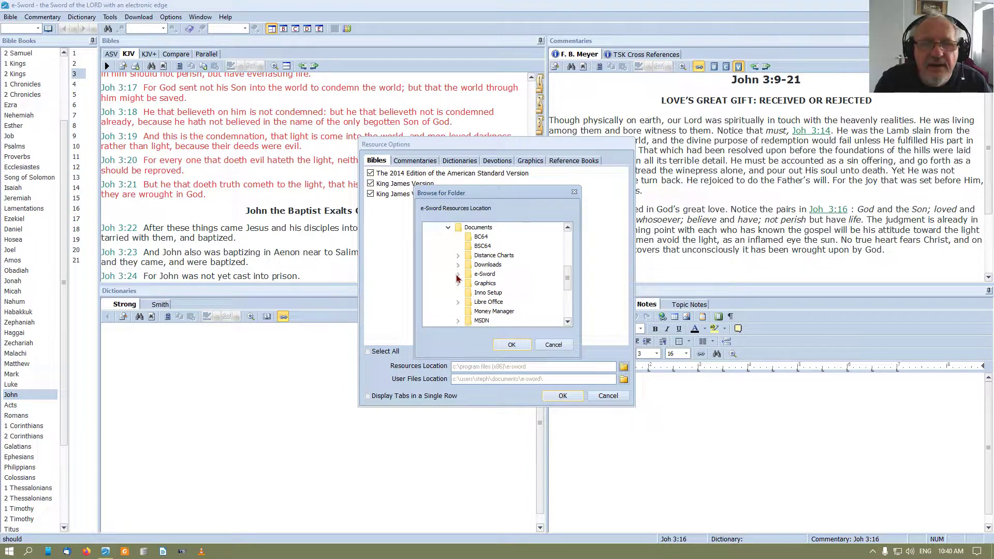
left_click(458, 274)
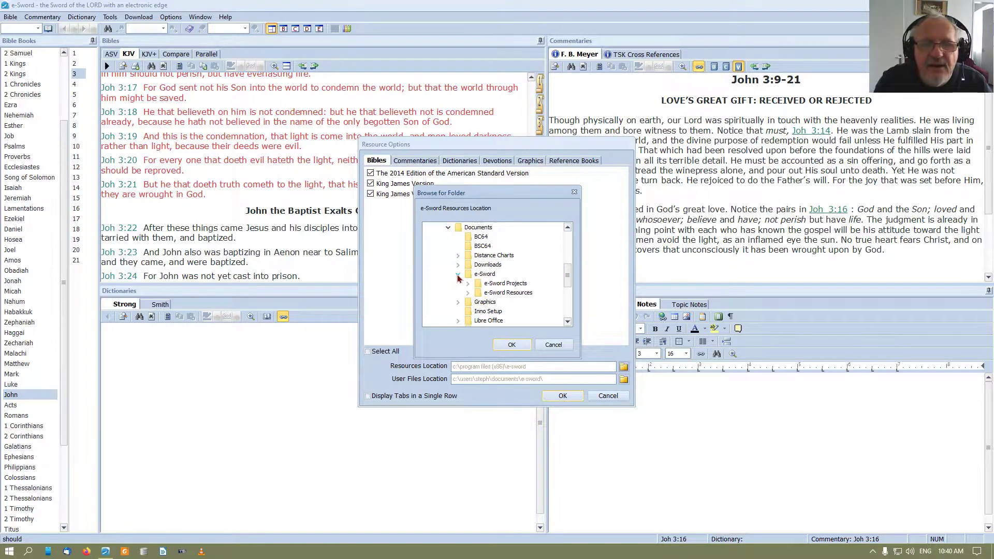
left_click(484, 296)
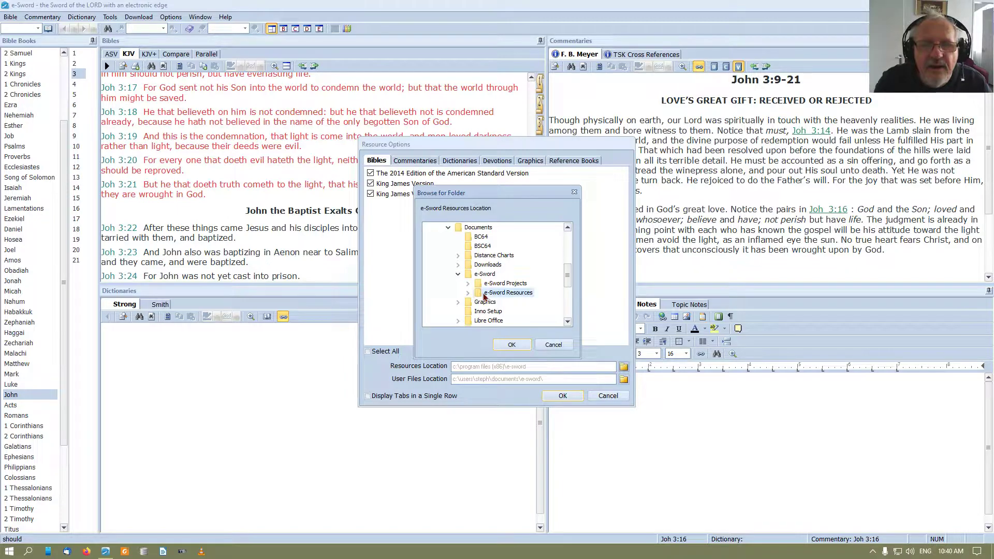
left_click(505, 344)
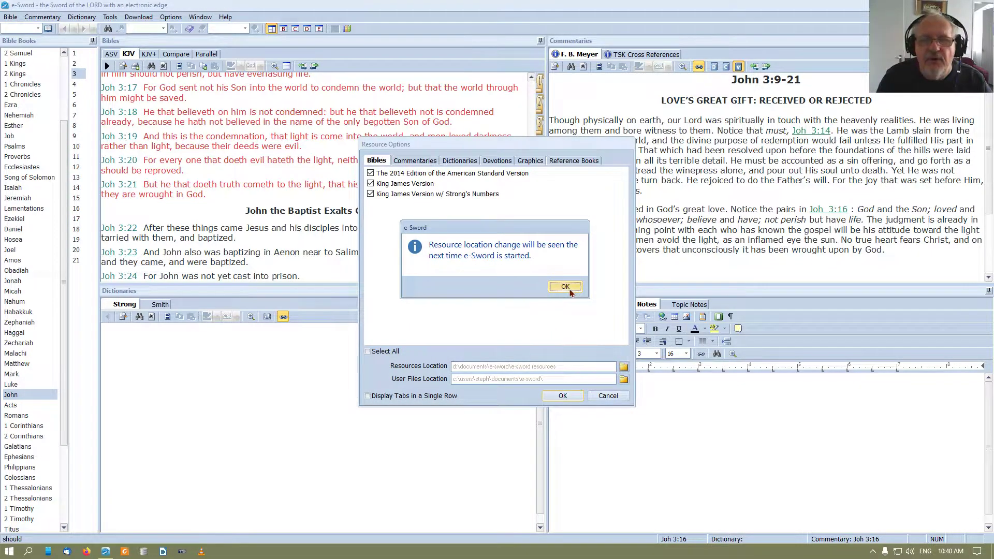
left_click(570, 289)
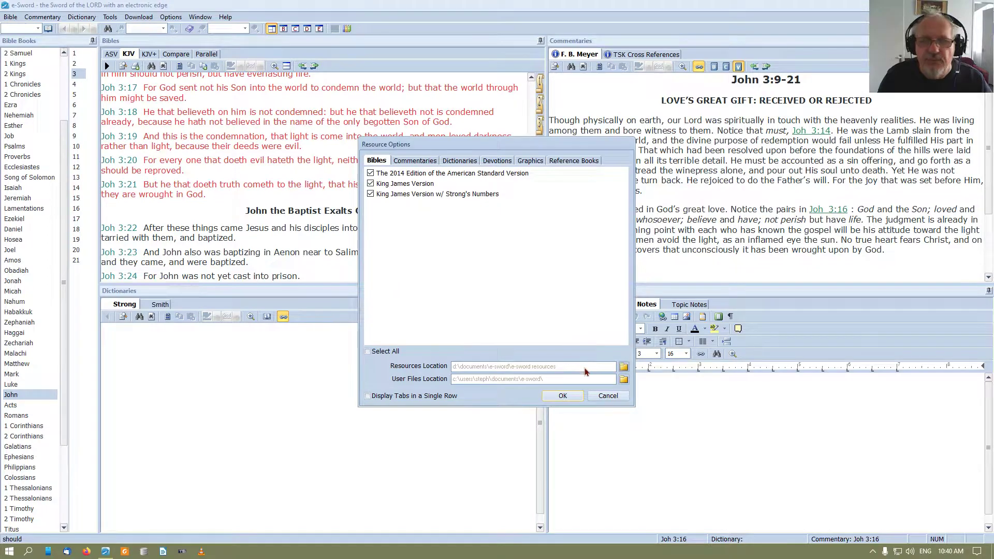
left_click(563, 396)
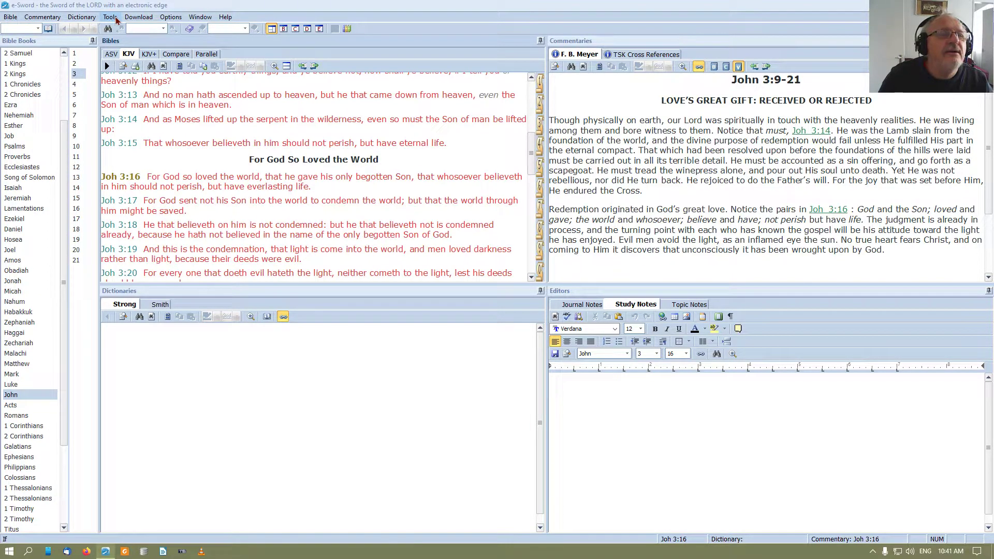
- Reopen the resource settings and start browsing for a new User Files Location, collapsing the Local Disk (C:) folder tree
left_click(170, 17)
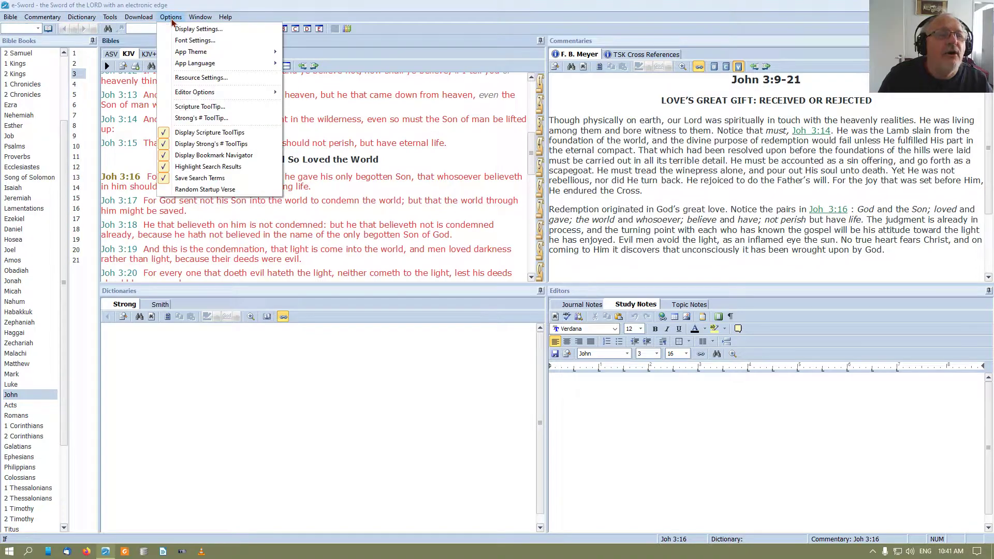
mouse_move(195, 93)
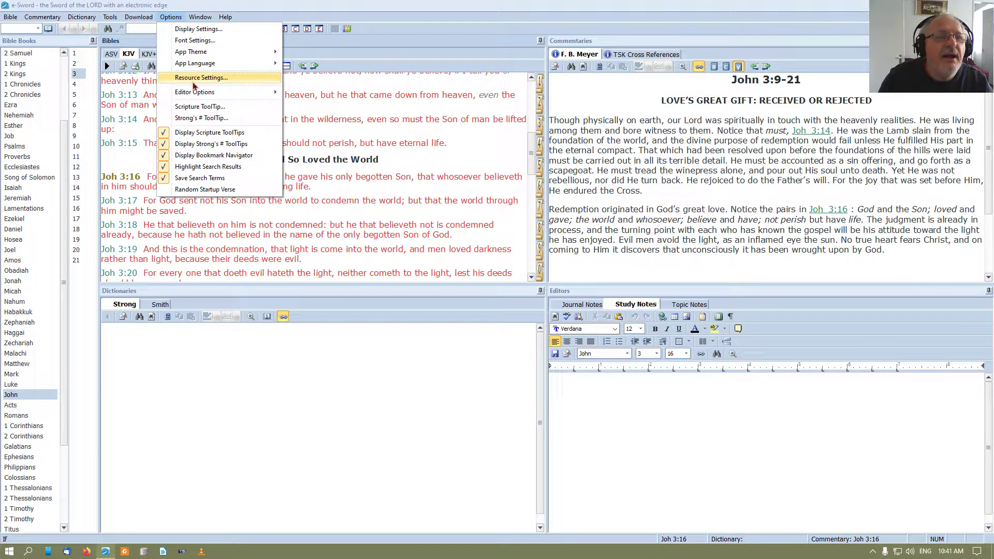
left_click(195, 77)
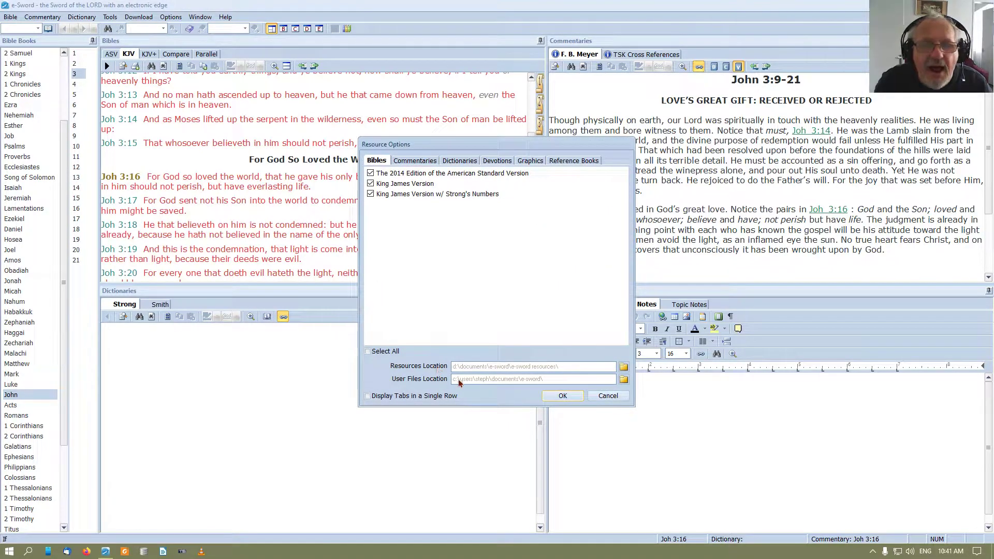
left_click(623, 381)
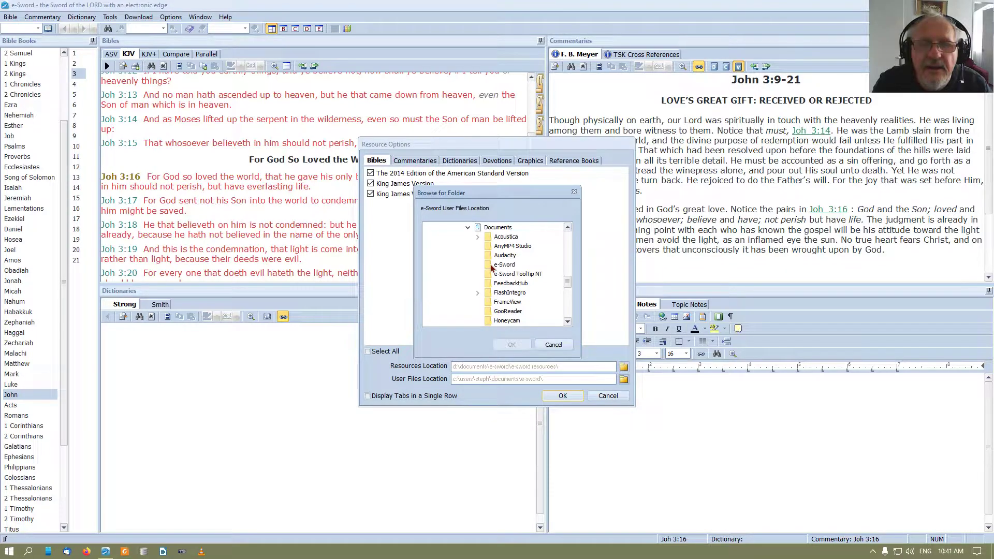
left_click(467, 229)
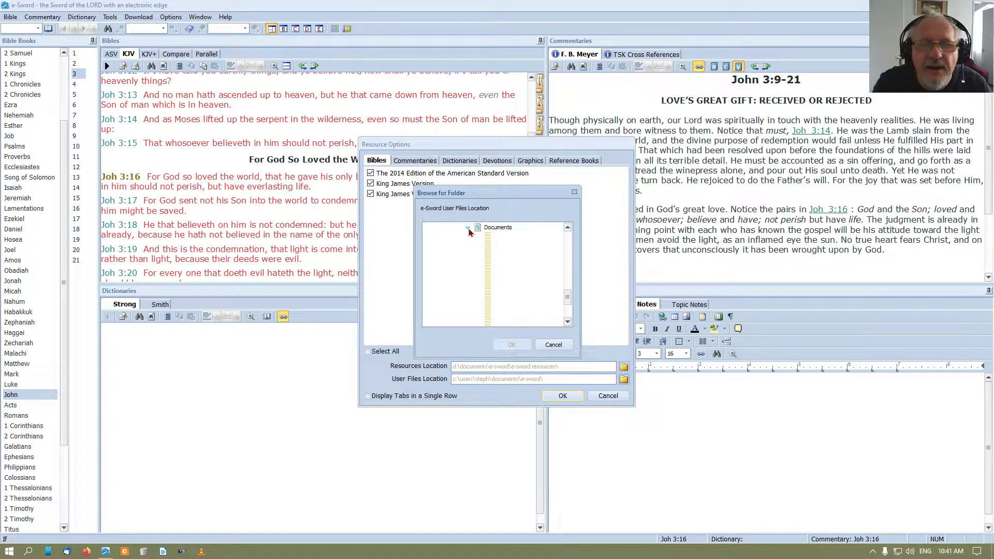
scroll(486, 287, "down", 2)
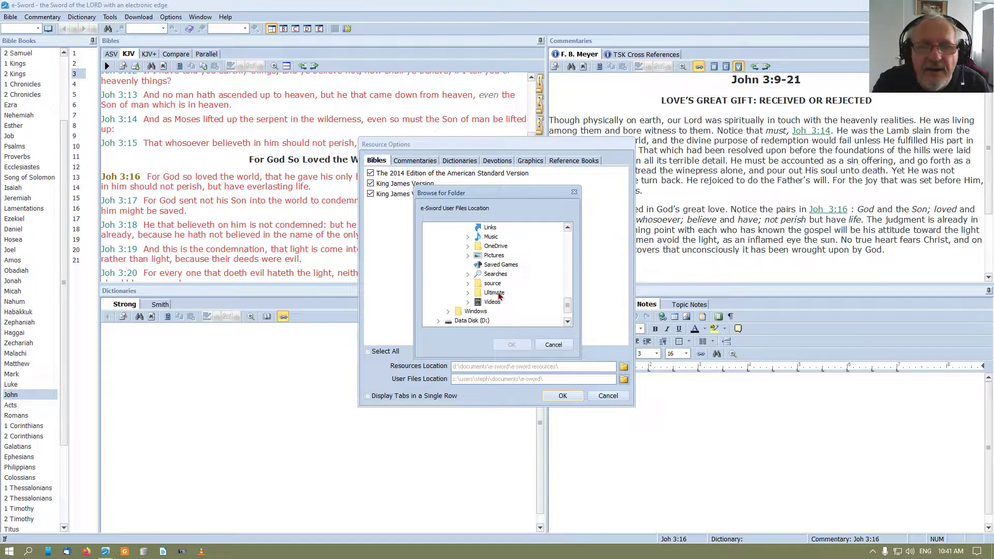
scroll(498, 295, "up", 6)
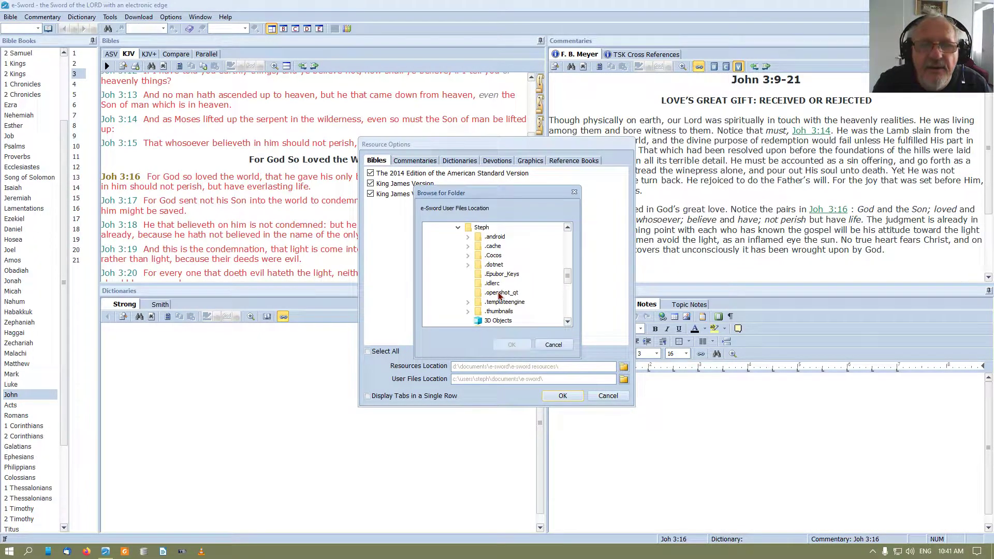
left_click(458, 227)
left_click(448, 247)
scroll(450, 250, "up", 3)
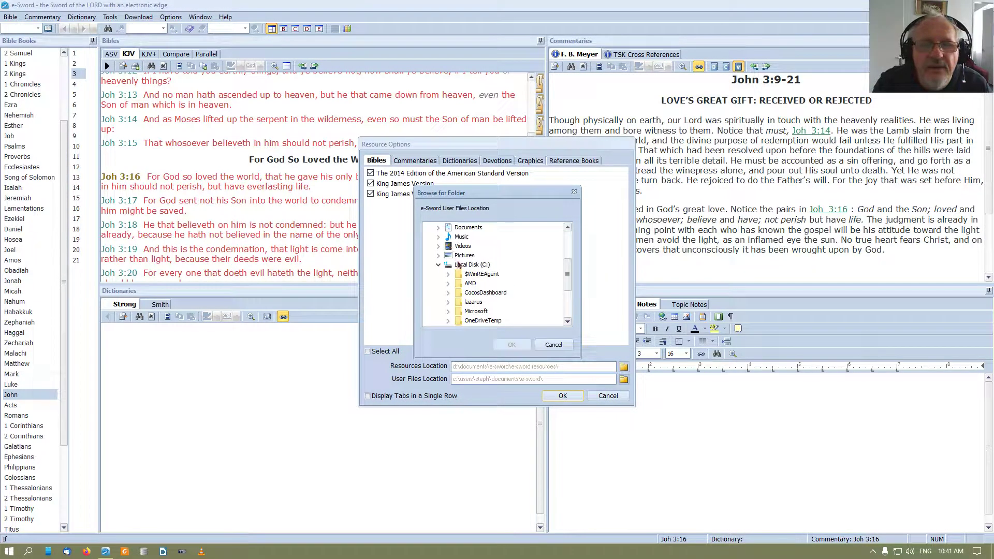
left_click(440, 266)
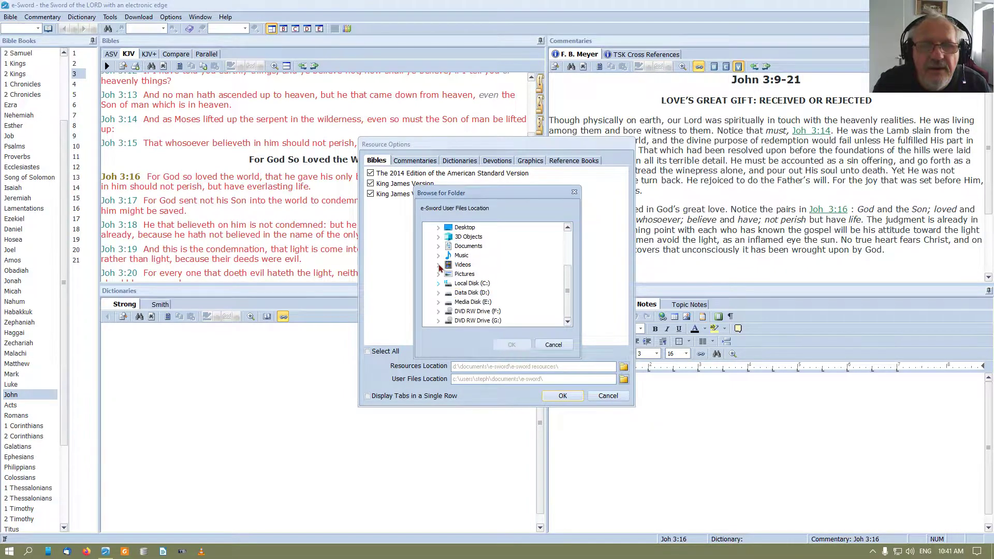
- Set the User Files Location to the folder Documents\e-Sword\e-Sword Projects on the Data Disk (D:) and accept the resource settings
left_click(438, 293)
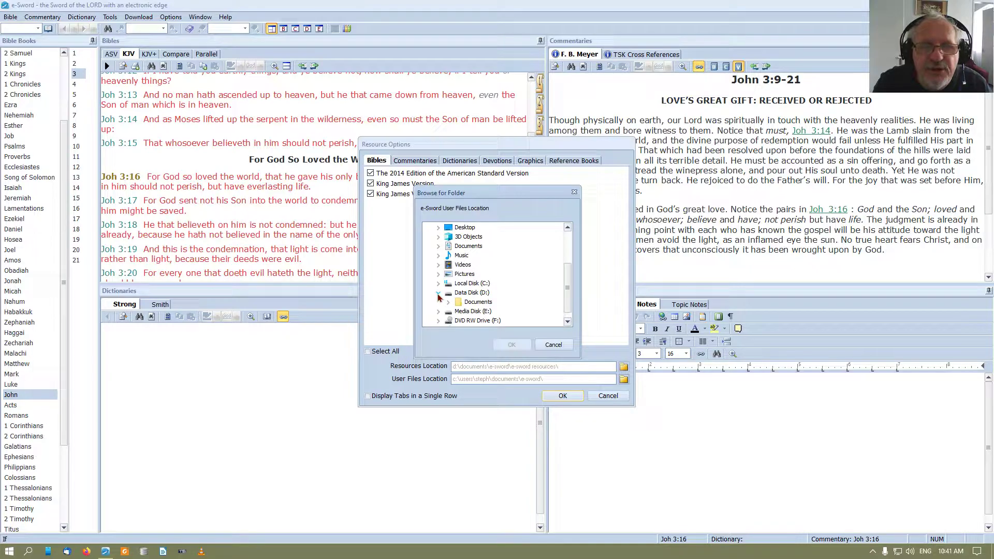
left_click(447, 303)
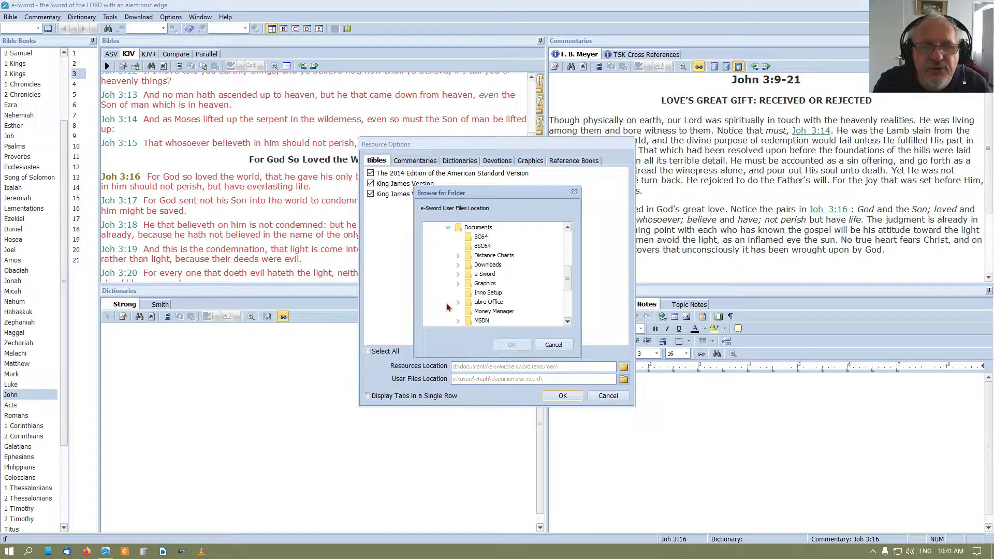
left_click(458, 275)
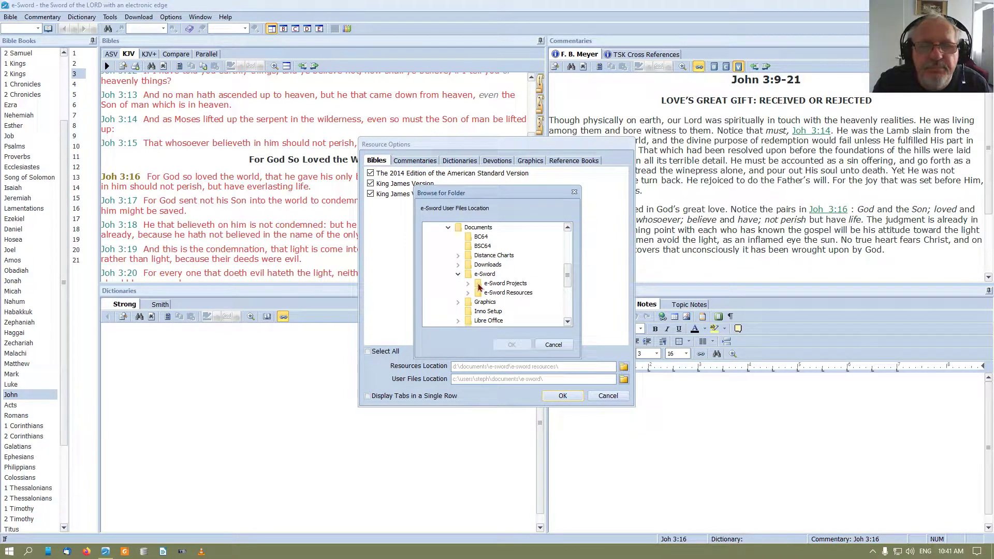
left_click(468, 284)
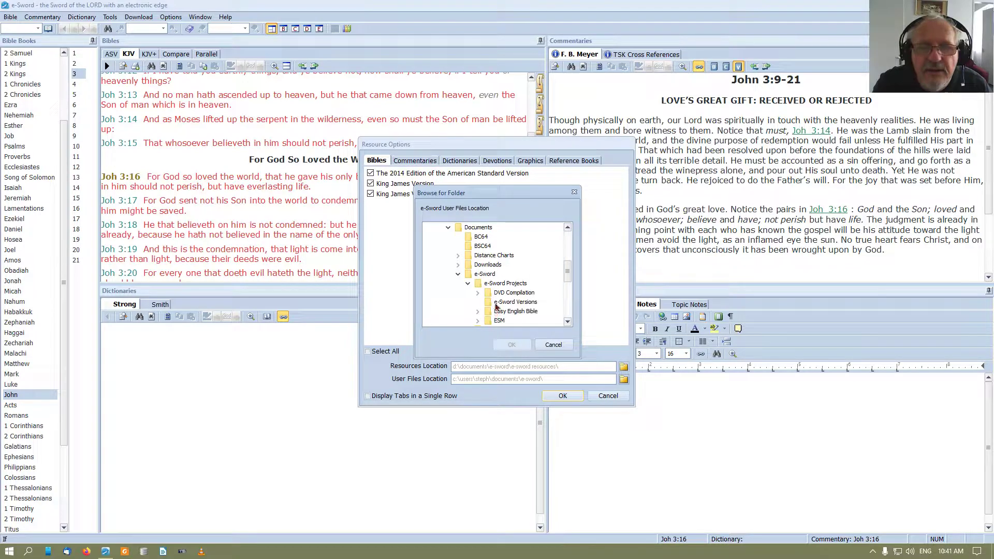
left_click(496, 284)
left_click(512, 344)
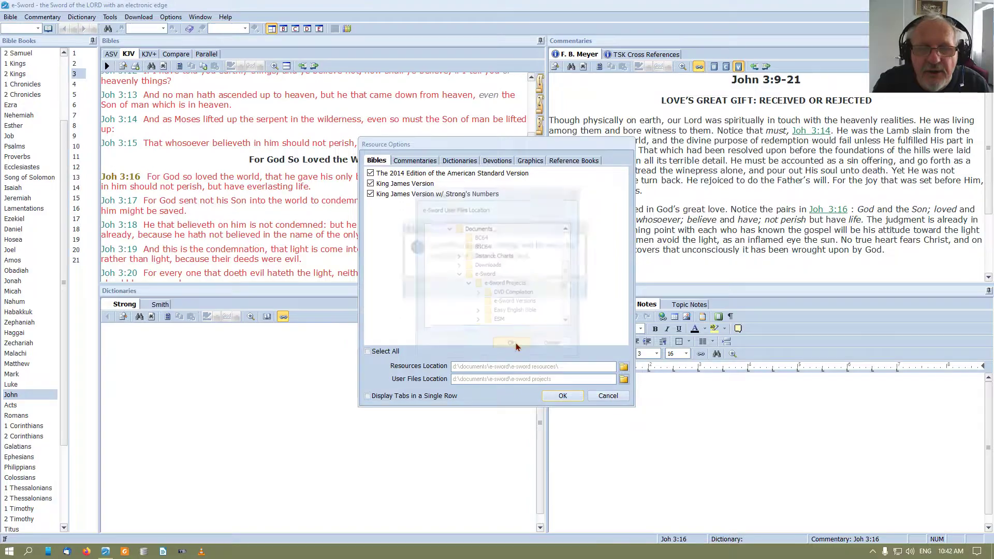
left_click(569, 286)
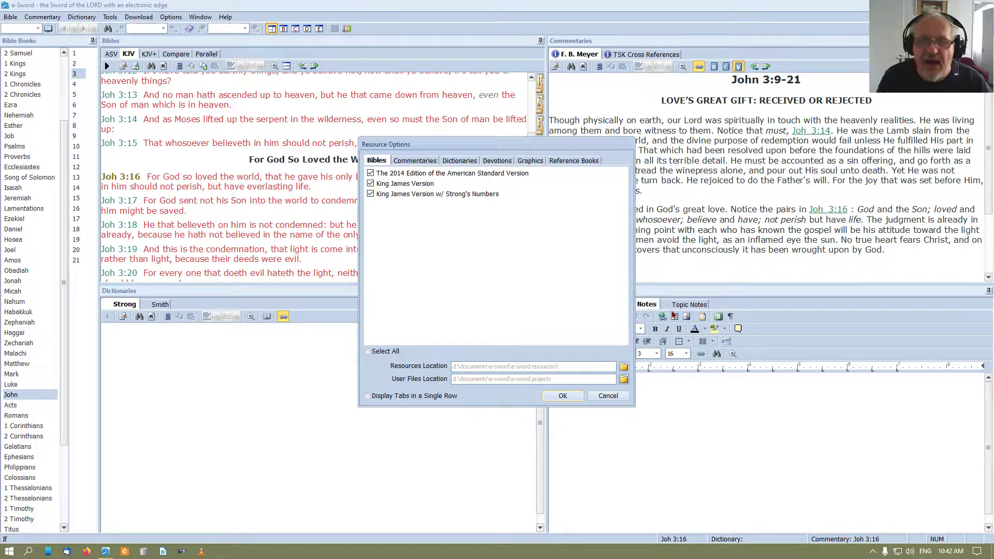
left_click(562, 397)
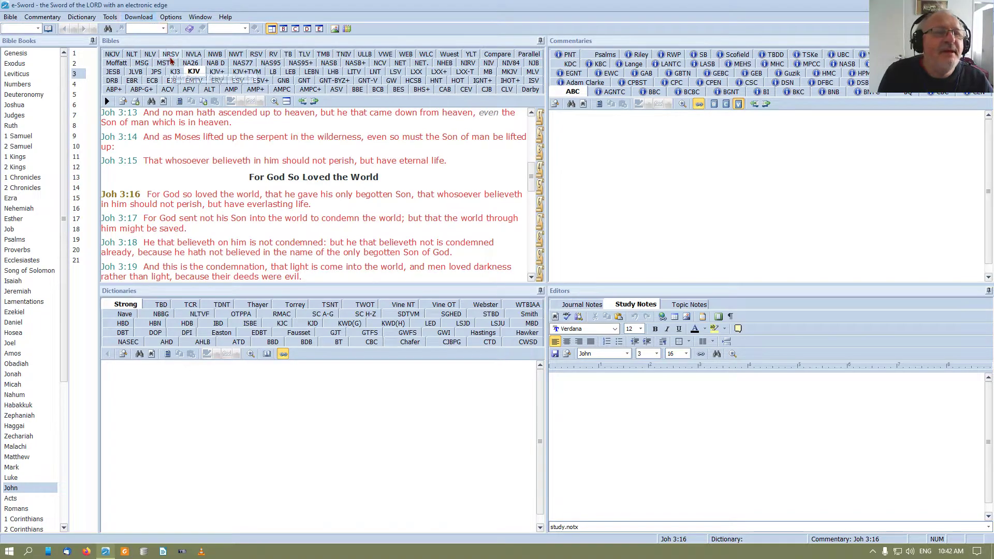
- Show the NKJV Bible translation, and turn off Red Letter and Bible Pericope in the display settings
left_click(112, 54)
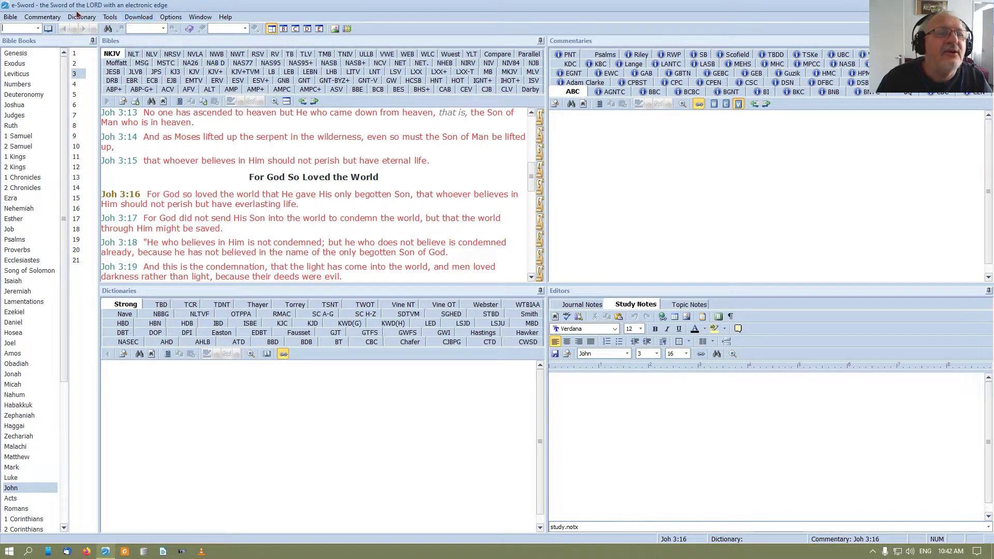
left_click(169, 18)
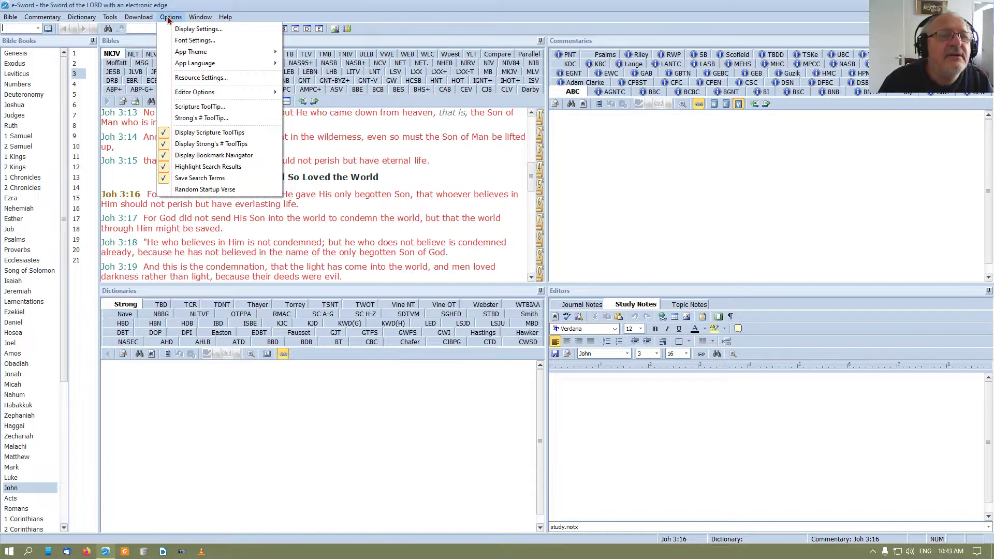
left_click(187, 29)
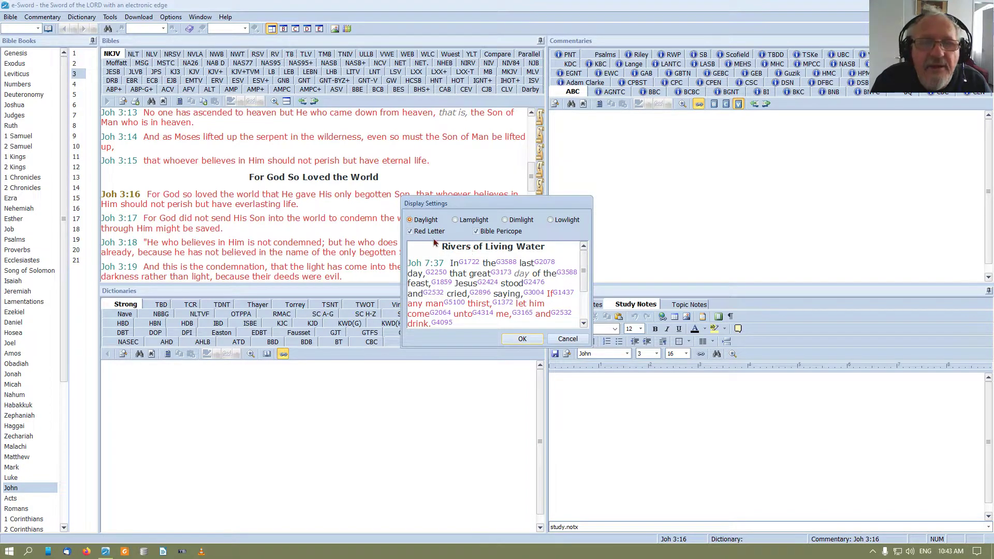
left_click(411, 232)
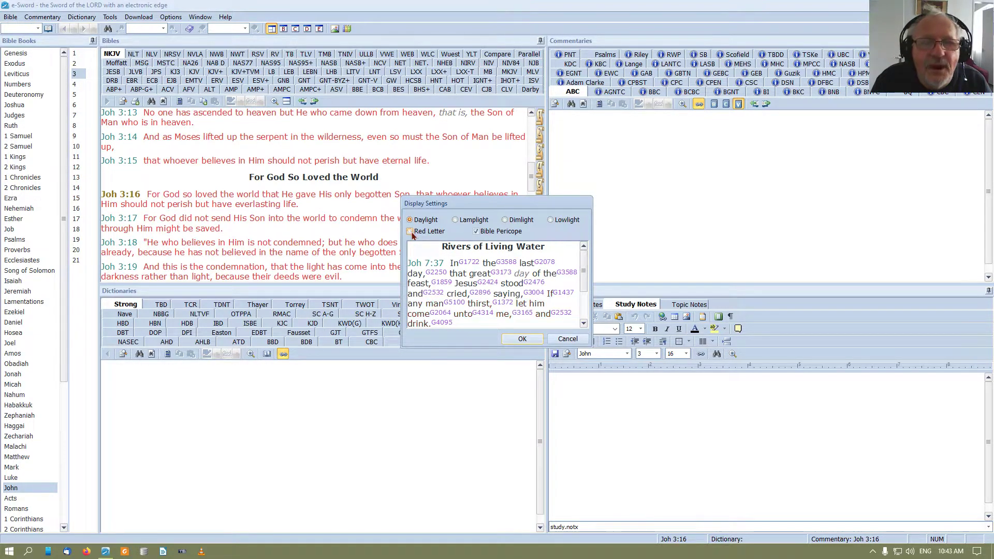
left_click(477, 232)
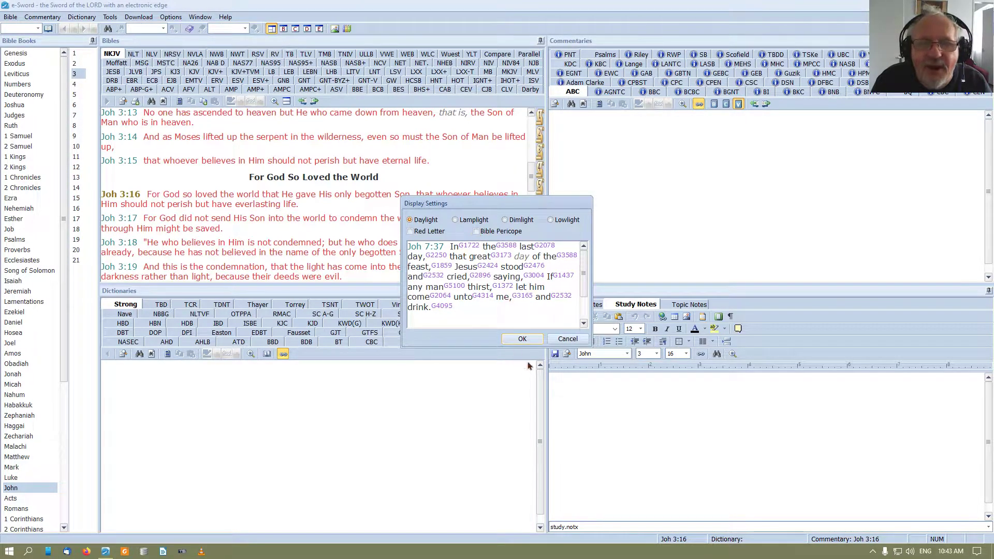
left_click(520, 338)
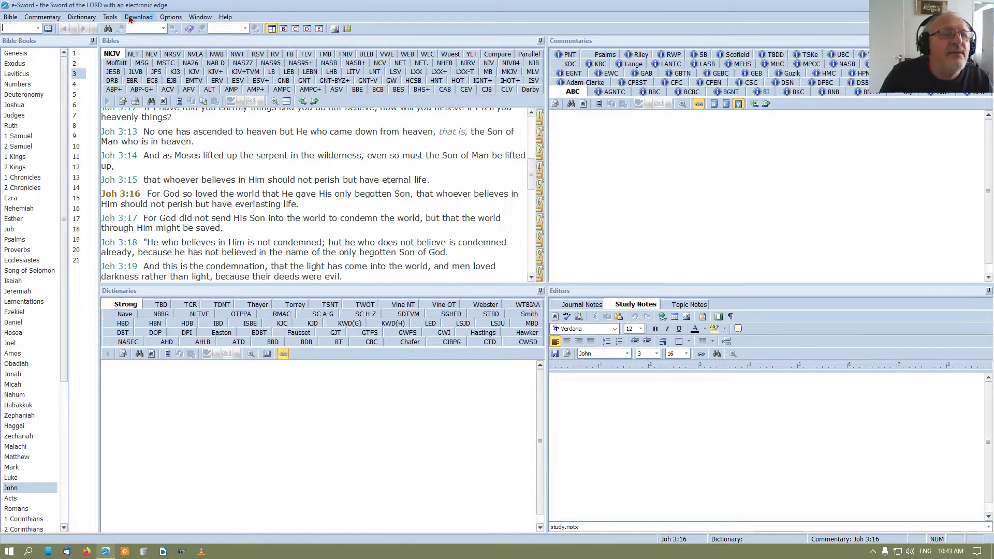
- In the font settings, choose Times New Roman as the Default Font
left_click(169, 18)
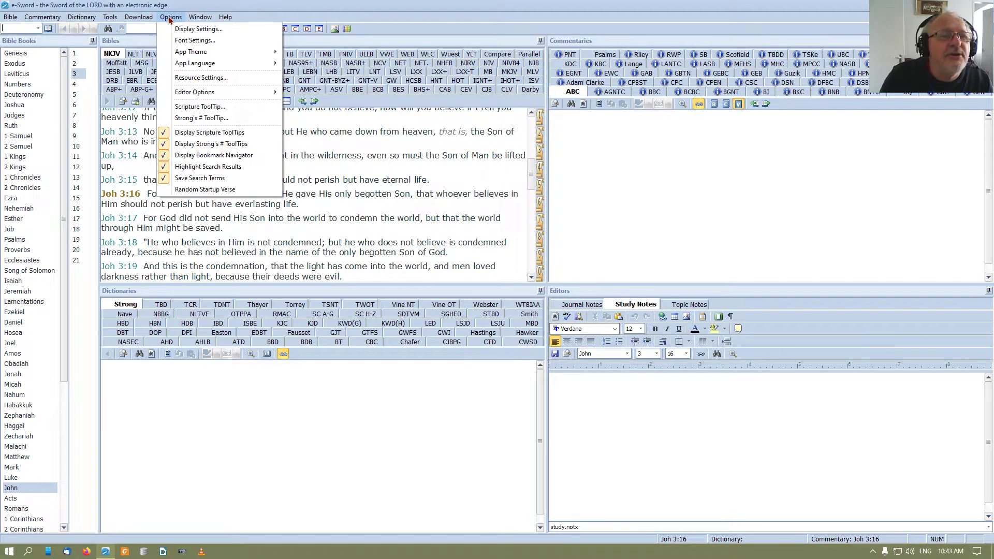
left_click(195, 41)
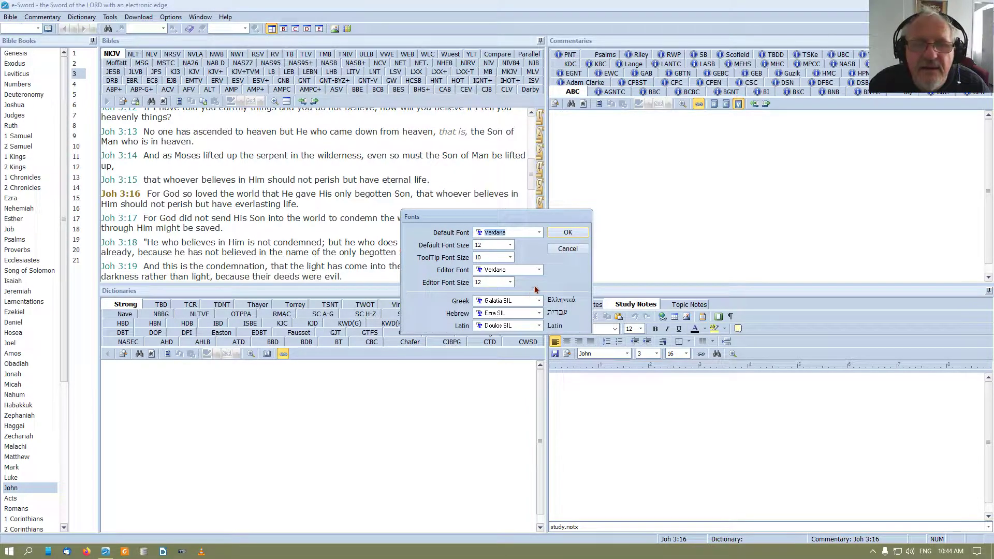
left_click(540, 233)
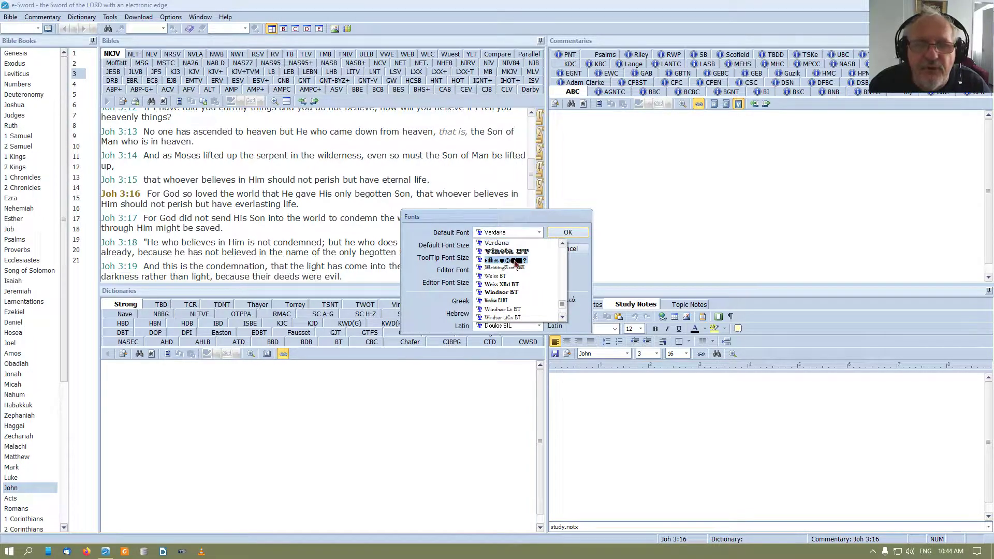
scroll(506, 279, "down", 1)
scroll(507, 279, "up", 5)
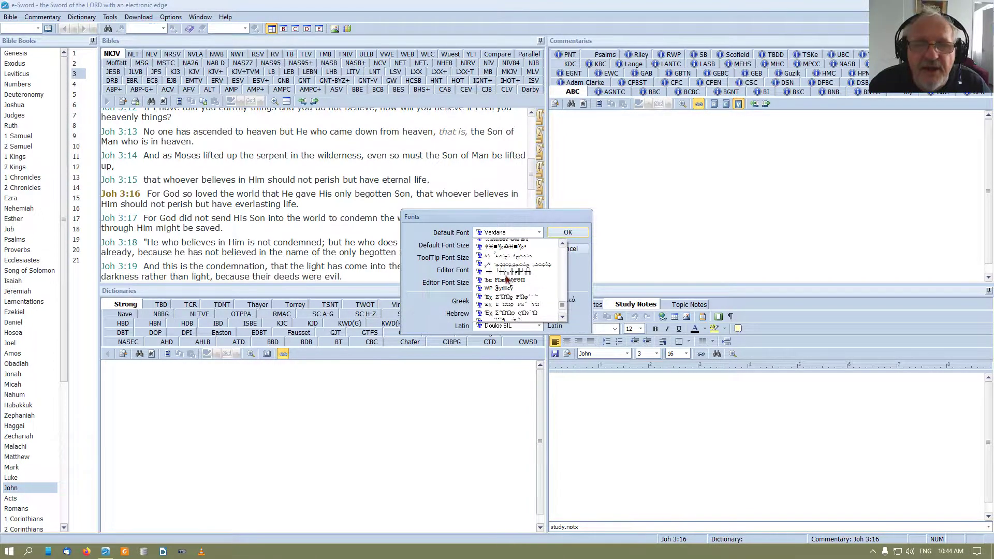
scroll(506, 280, "up", 2)
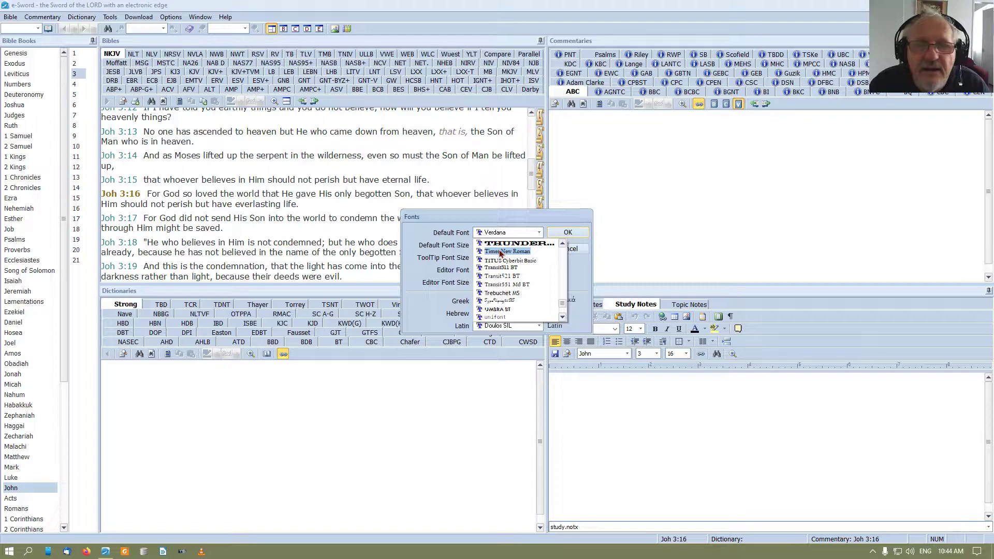
left_click(500, 252)
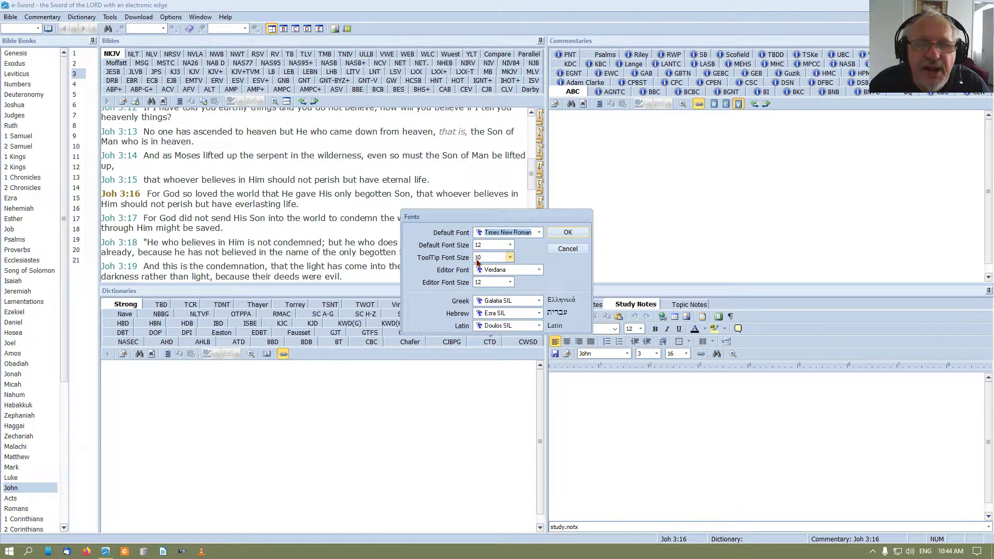
- Choose Times New Roman as the Editor Font and accept the font settings
left_click(539, 270)
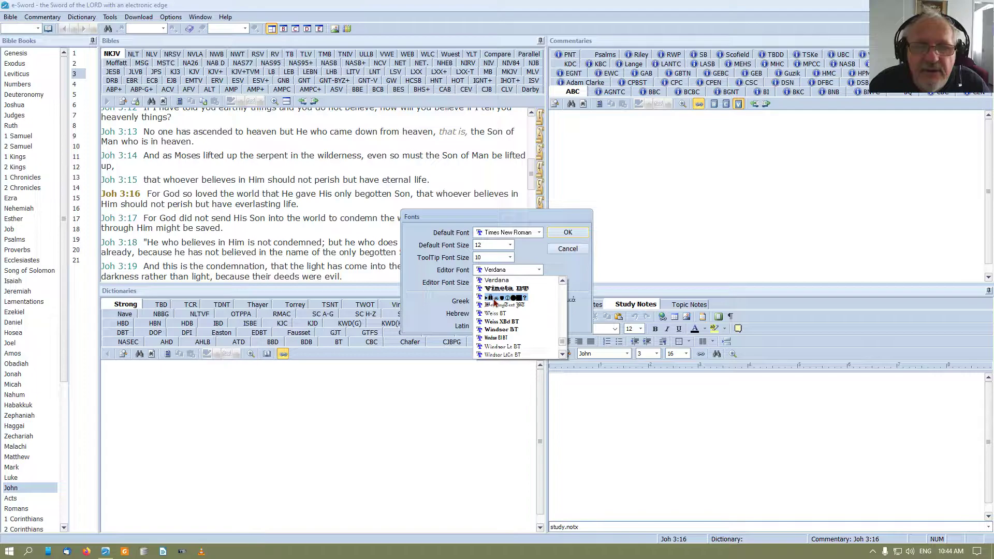
scroll(494, 303, "up", 3)
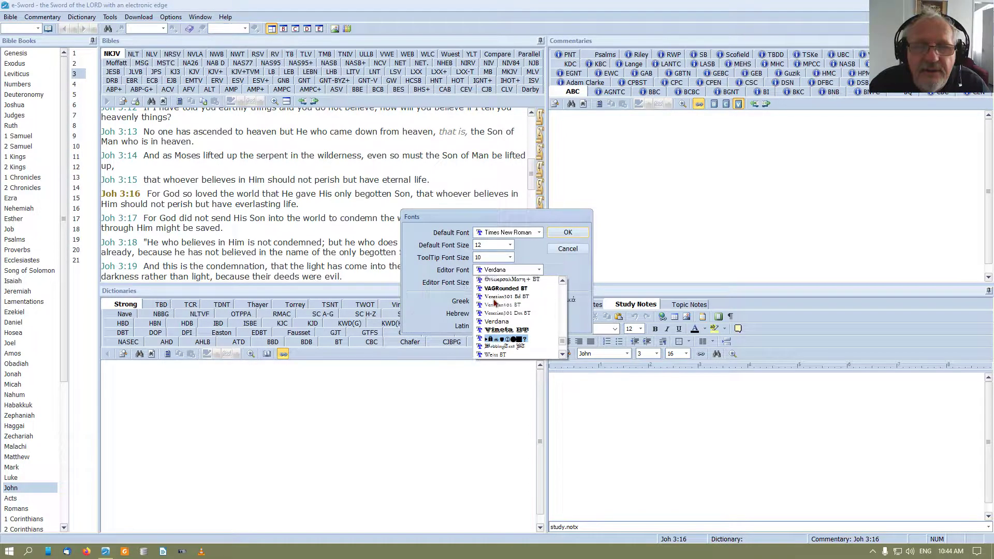
scroll(495, 303, "up", 2)
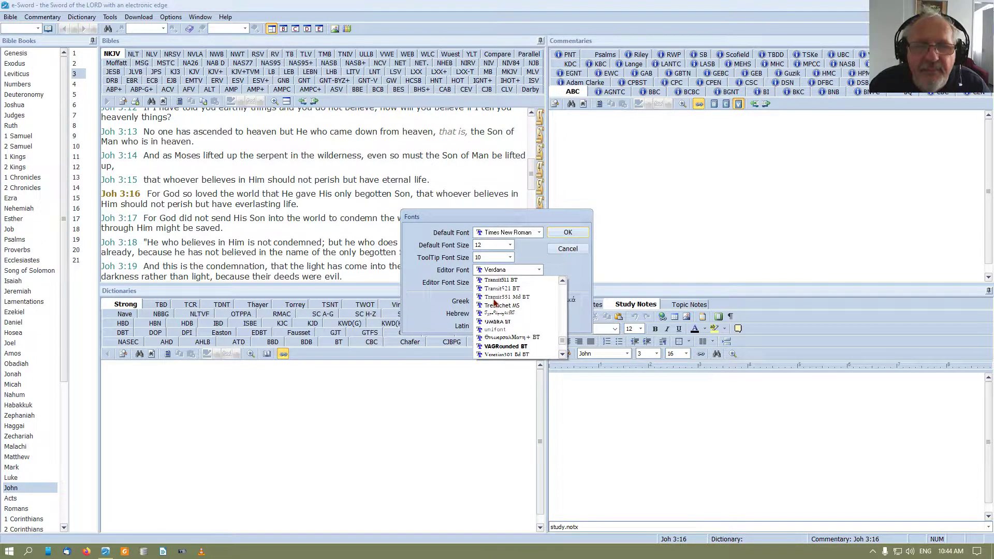
scroll(494, 303, "up", 1)
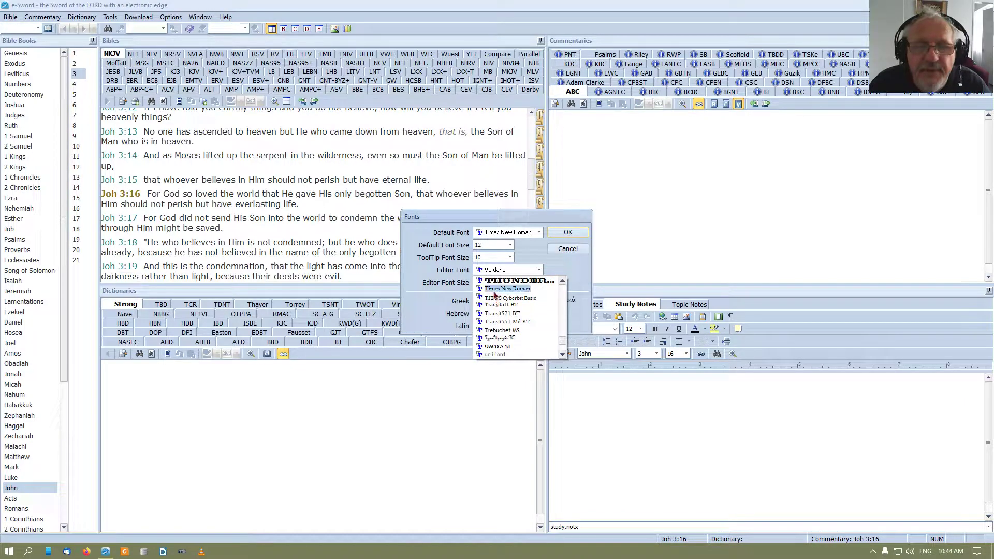
left_click(500, 289)
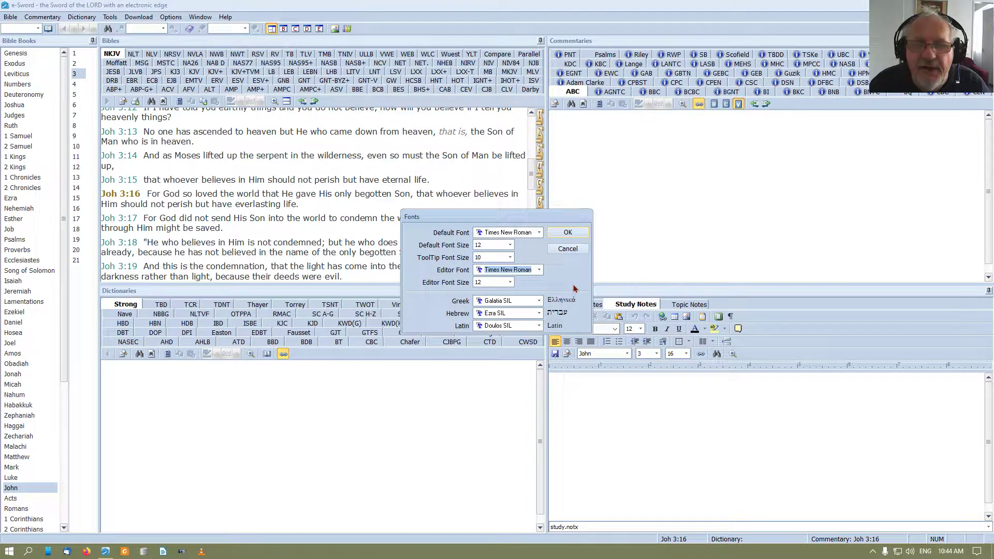
left_click(566, 233)
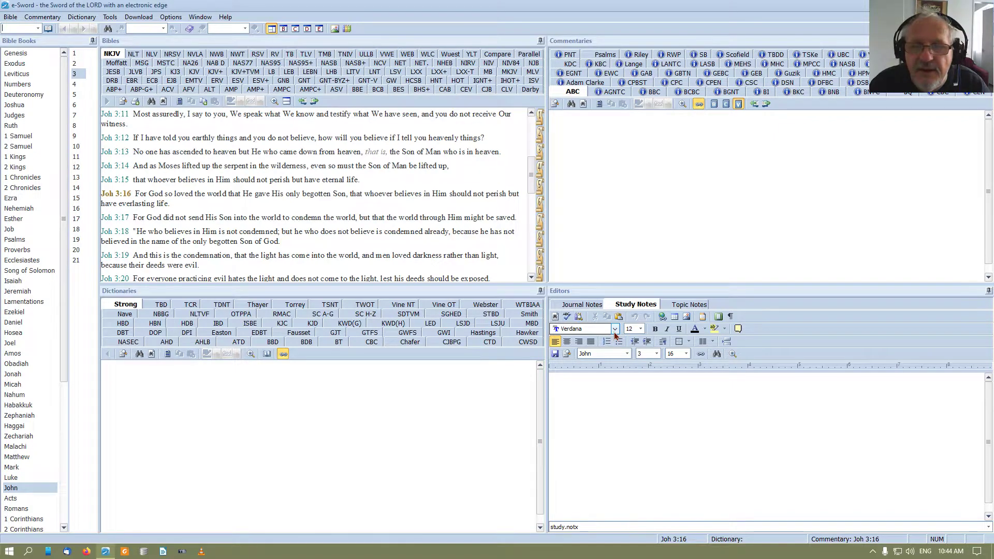
- Set the font of the Journal Notes editor to Times New Roman
left_click(584, 306)
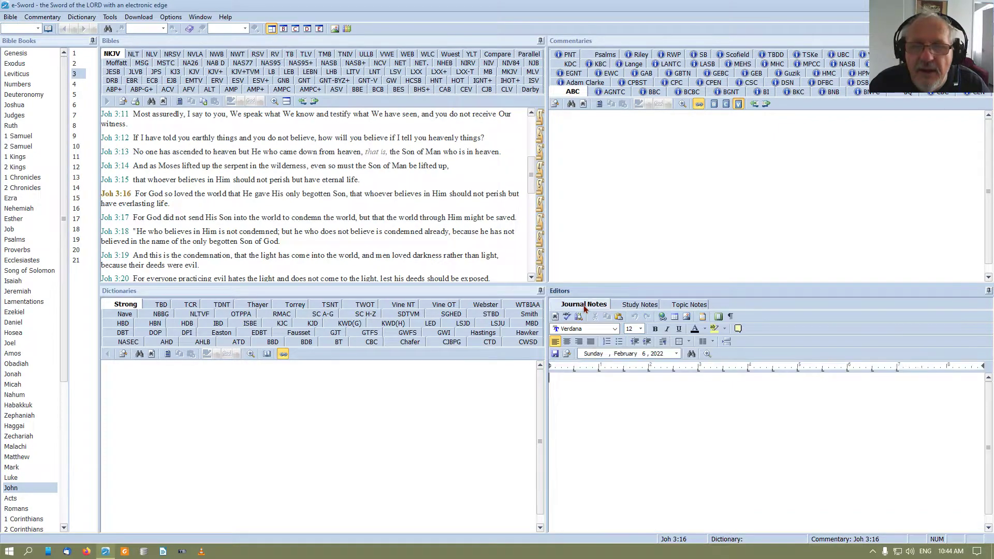
left_click(614, 329)
scroll(577, 368, "up", 3)
scroll(578, 369, "up", 2)
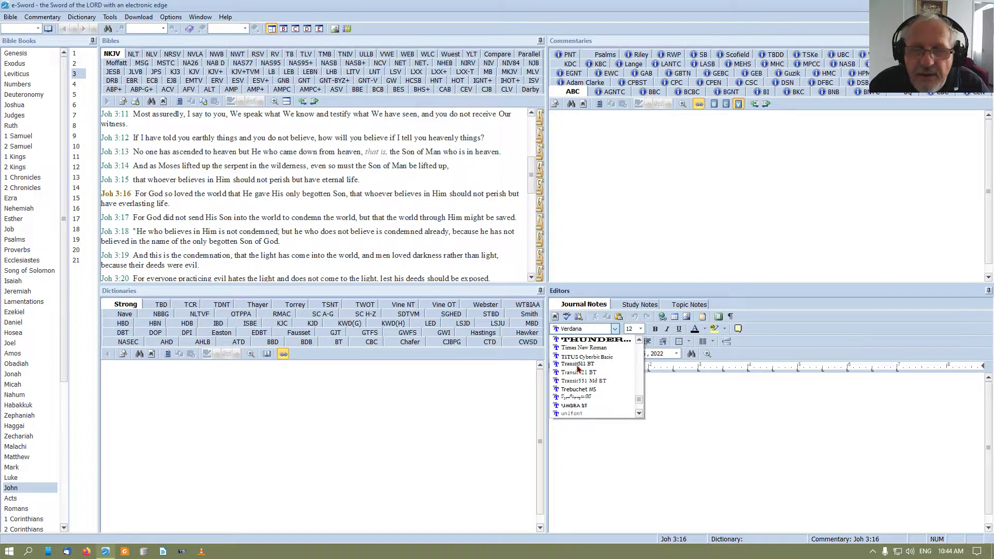
left_click(579, 347)
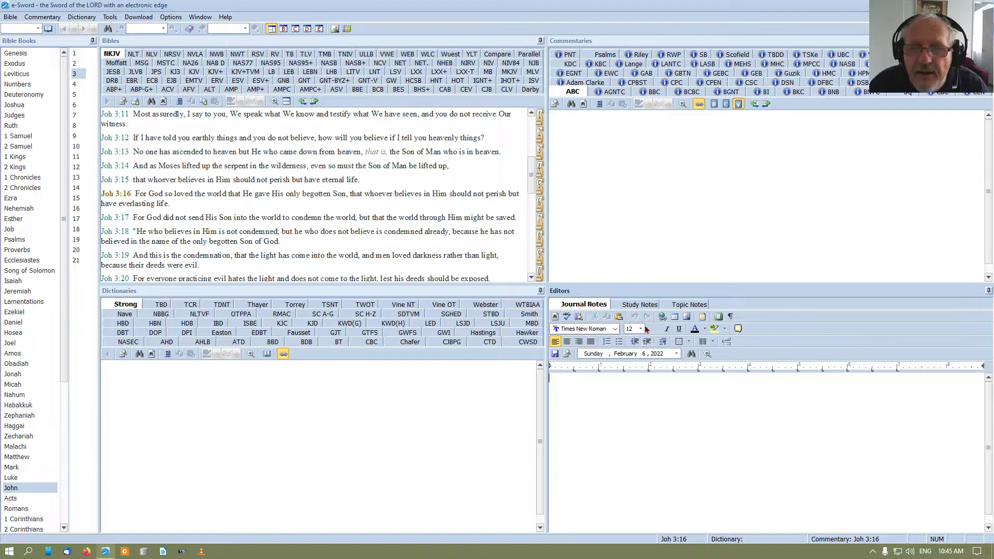
- Set the font of the Study Notes editor to Times New Roman
left_click(637, 304)
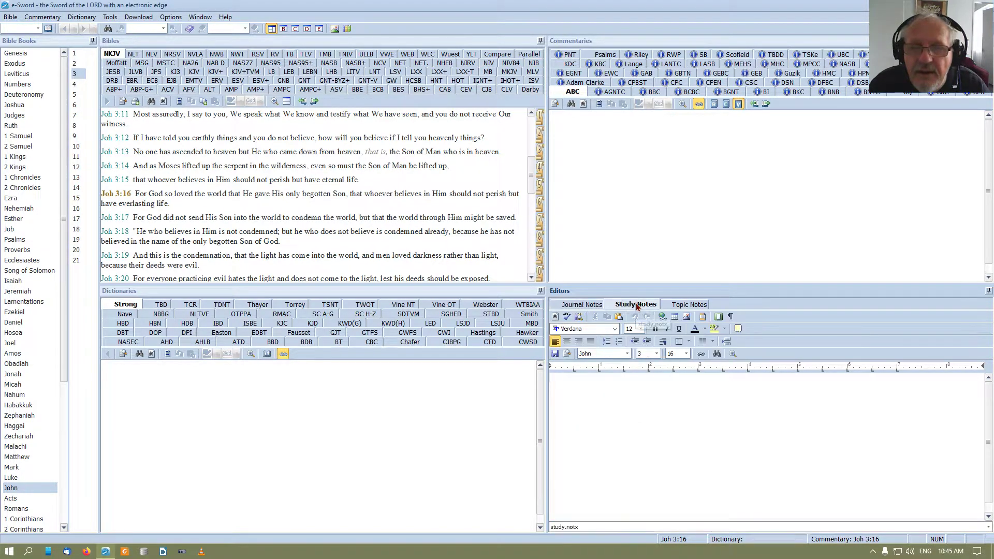
left_click(615, 329)
scroll(583, 372, "up", 3)
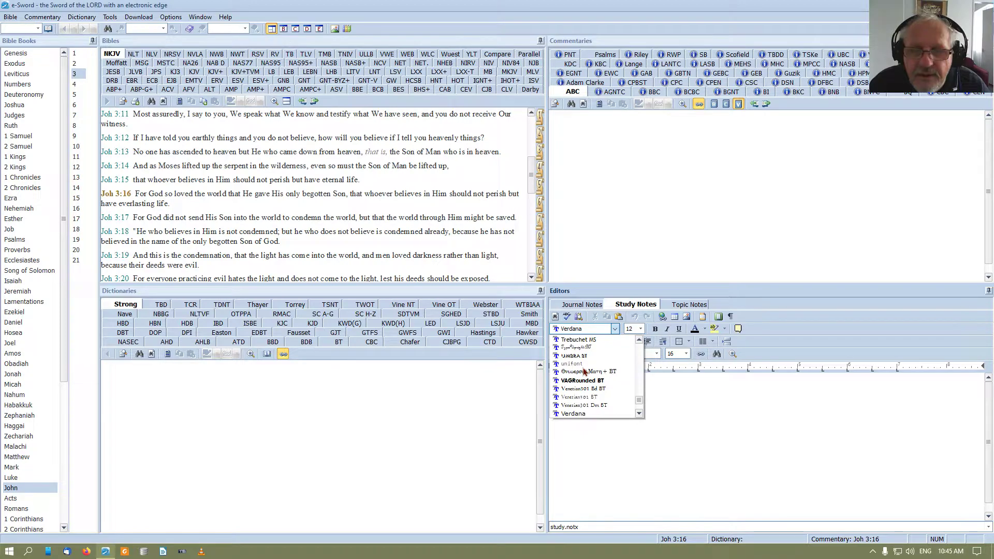
scroll(584, 372, "up", 1)
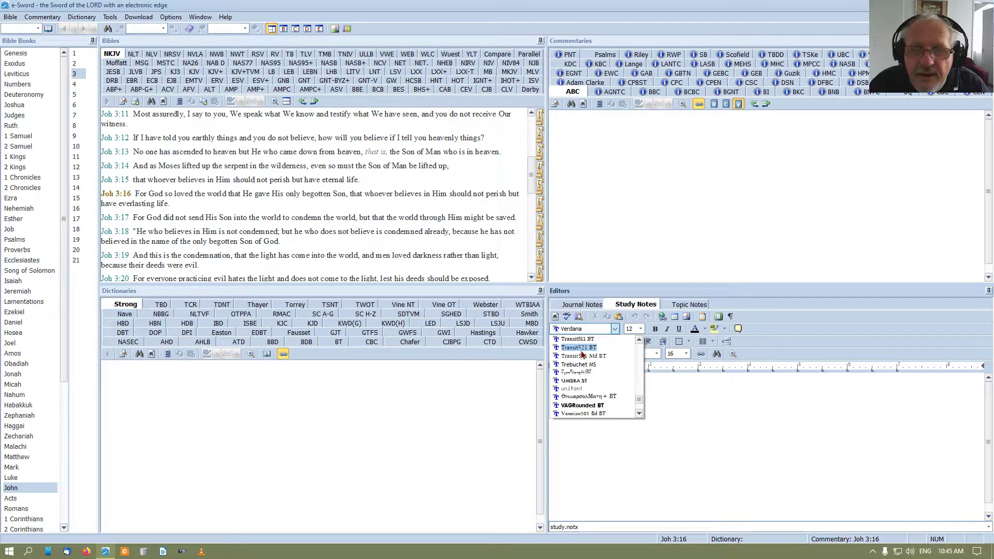
scroll(582, 355, "up", 1)
left_click(582, 347)
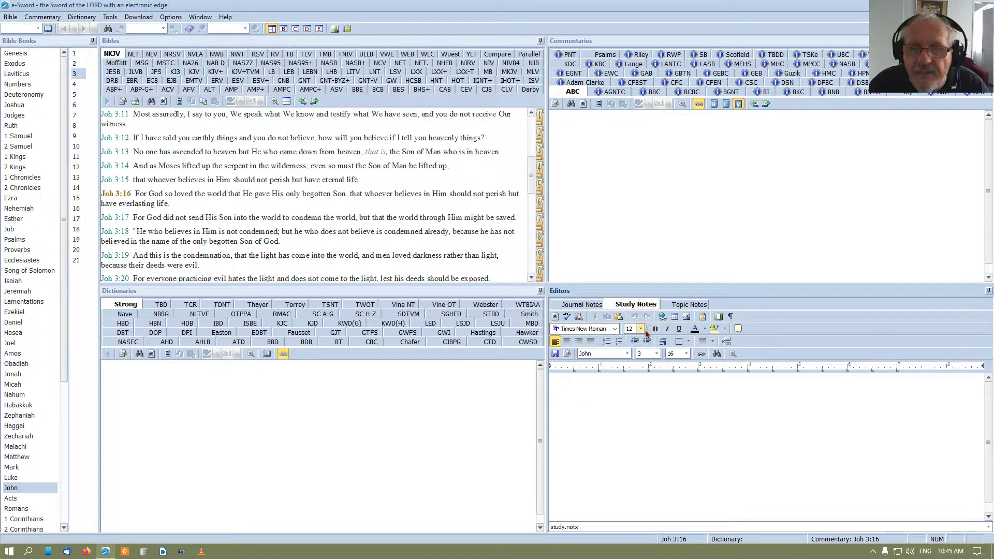
- Set the font of the Topic Notes editor to Times New Roman and return to the Study Notes
left_click(680, 306)
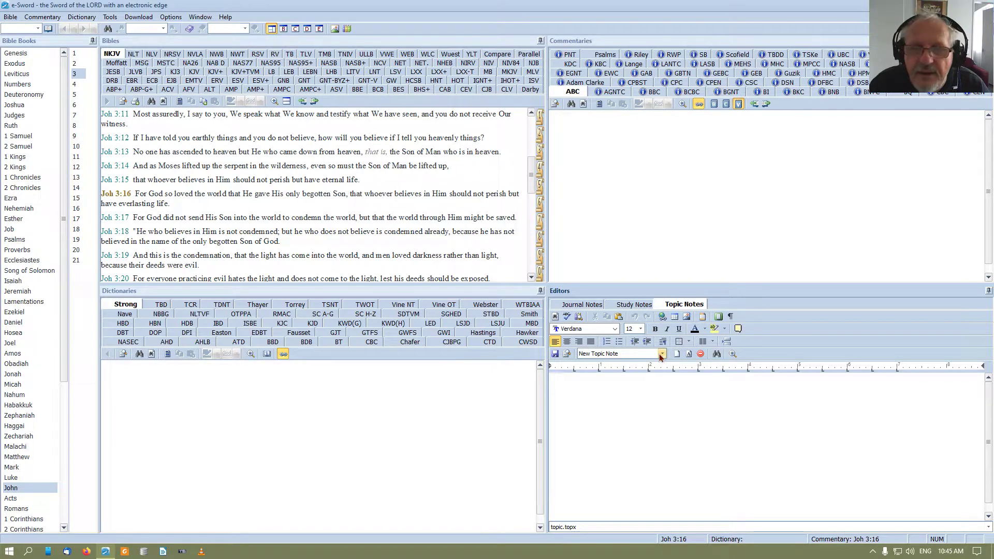
left_click(615, 329)
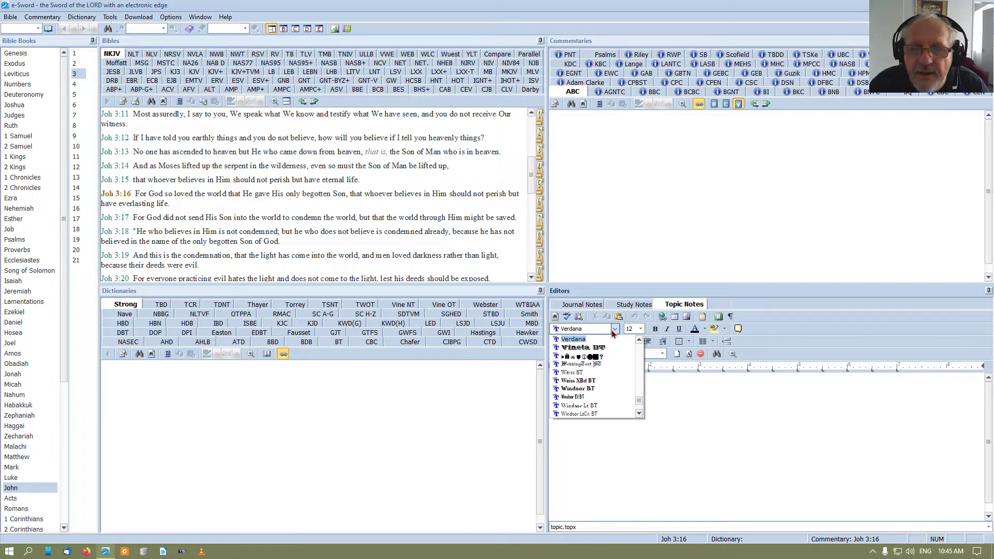
scroll(578, 361, "up", 5)
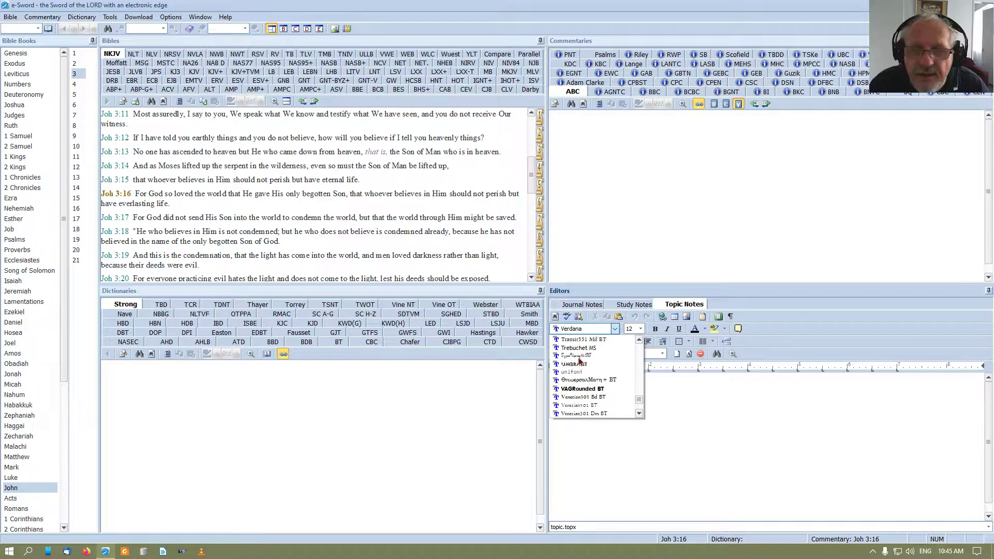
scroll(579, 361, "up", 1)
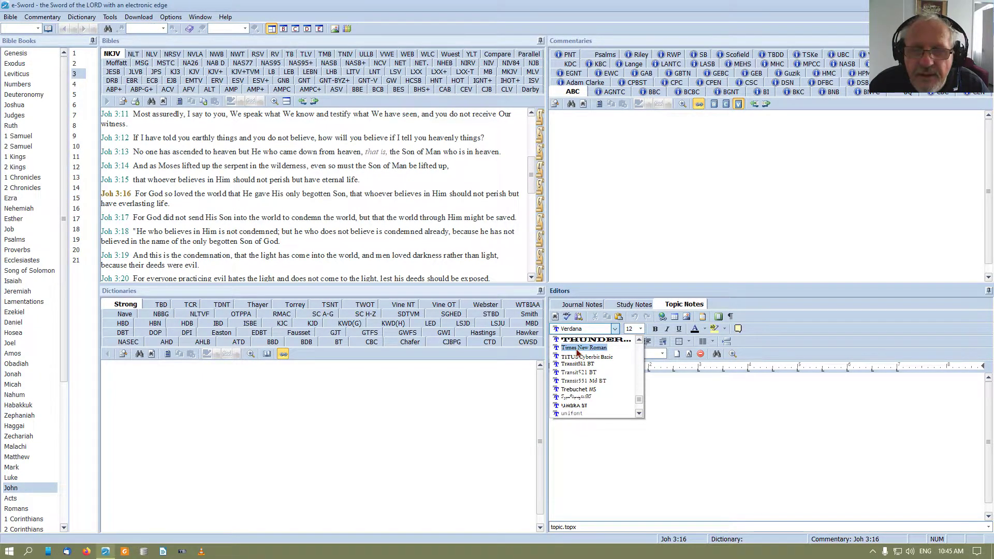
left_click(578, 348)
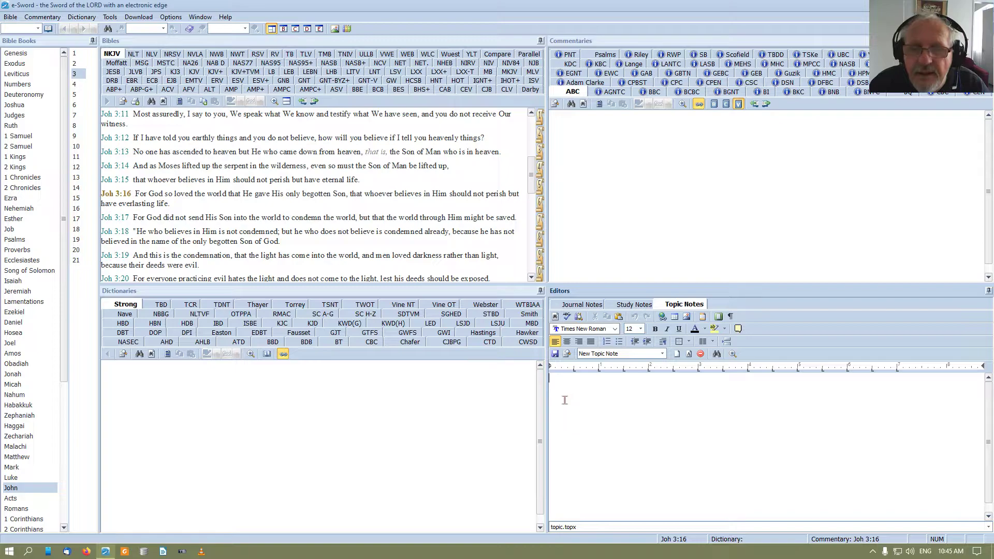
left_click(617, 308)
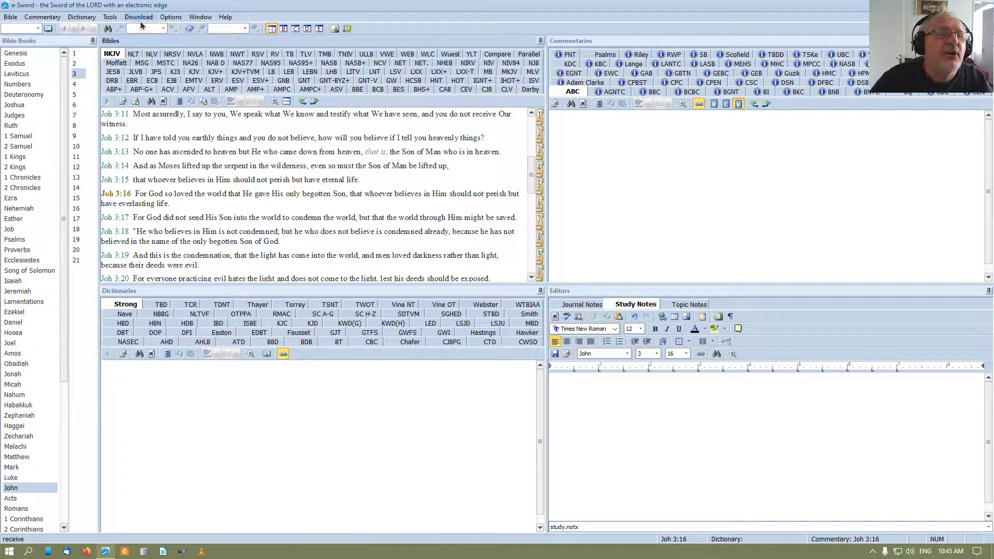
- Turn off the Display Bookmark Navigator and Save Search Terms options
left_click(170, 18)
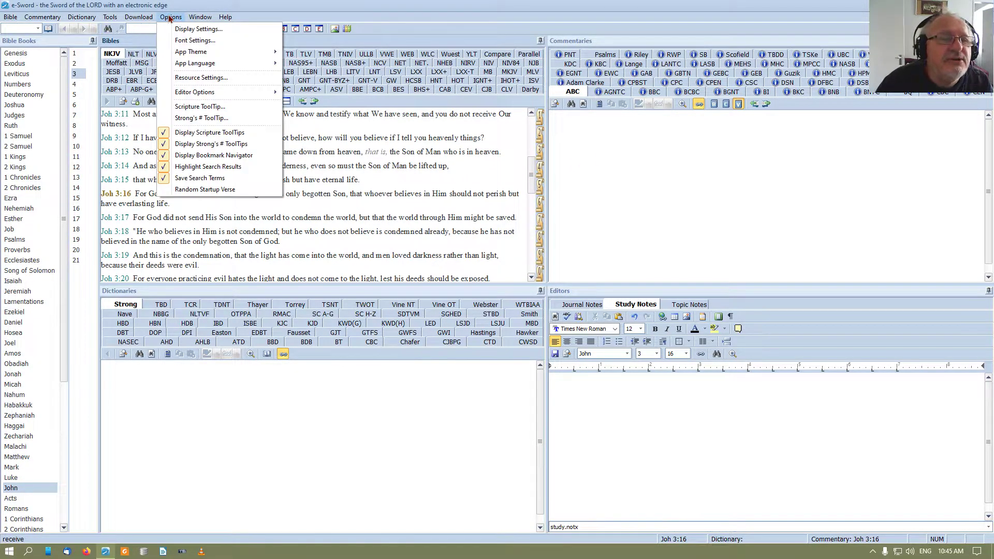
left_click(163, 157)
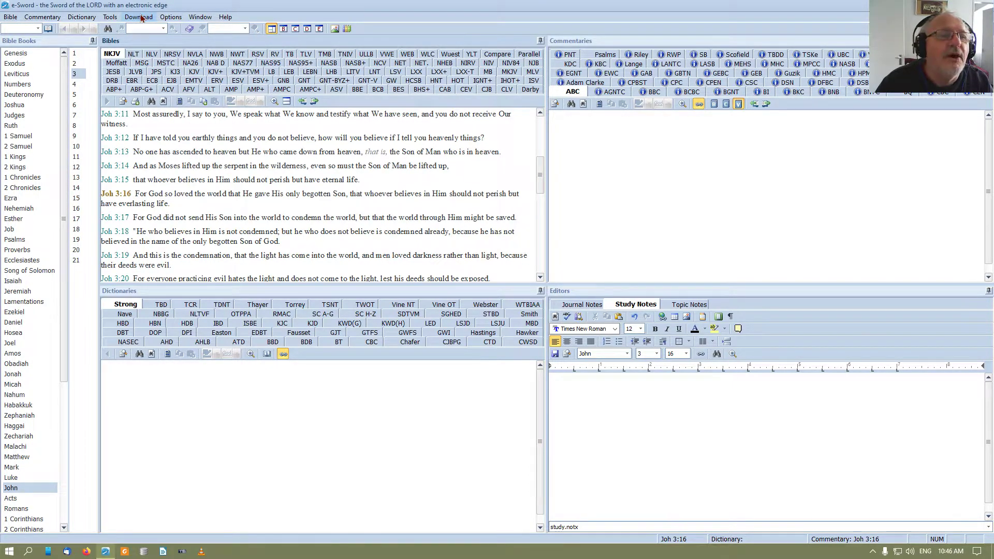
left_click(179, 19)
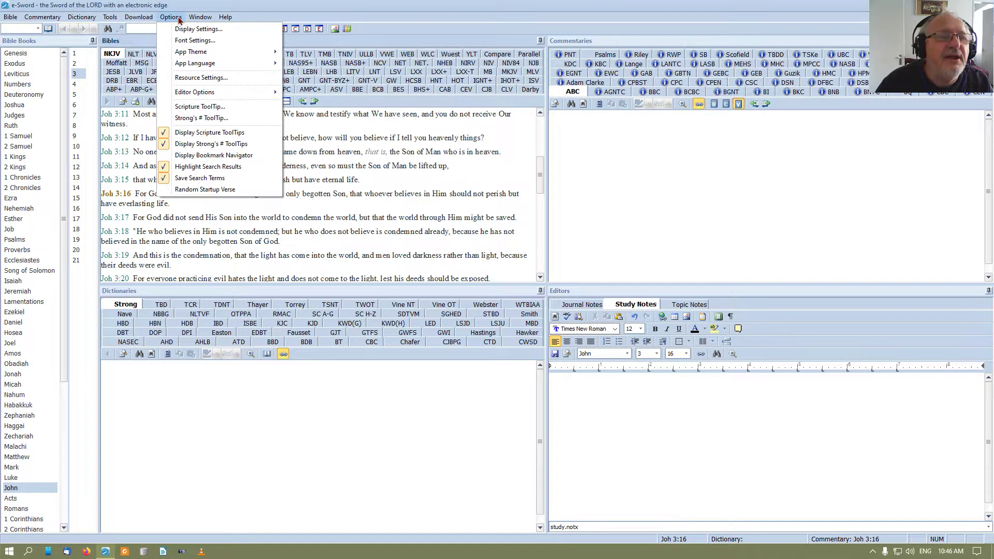
left_click(167, 181)
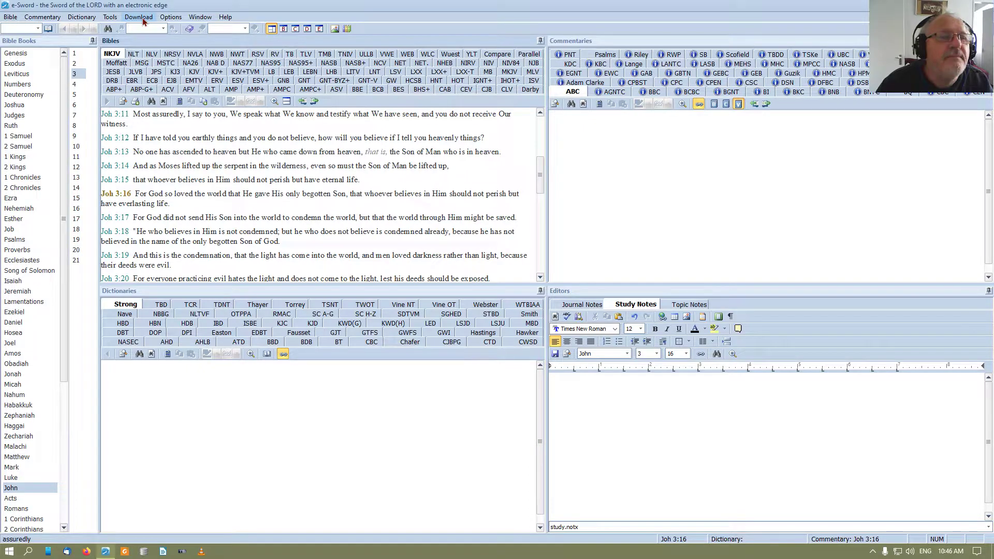
left_click(111, 18)
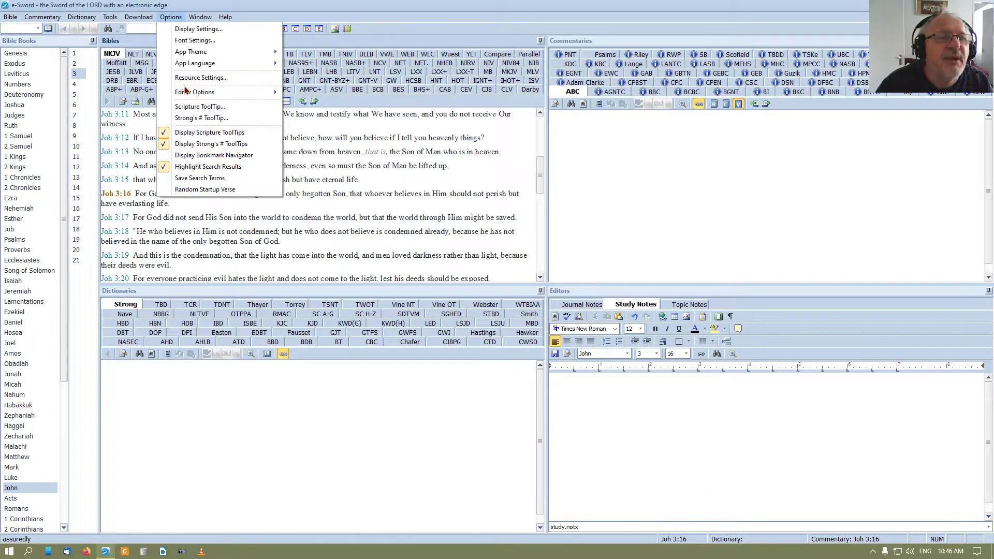
mouse_move(185, 55)
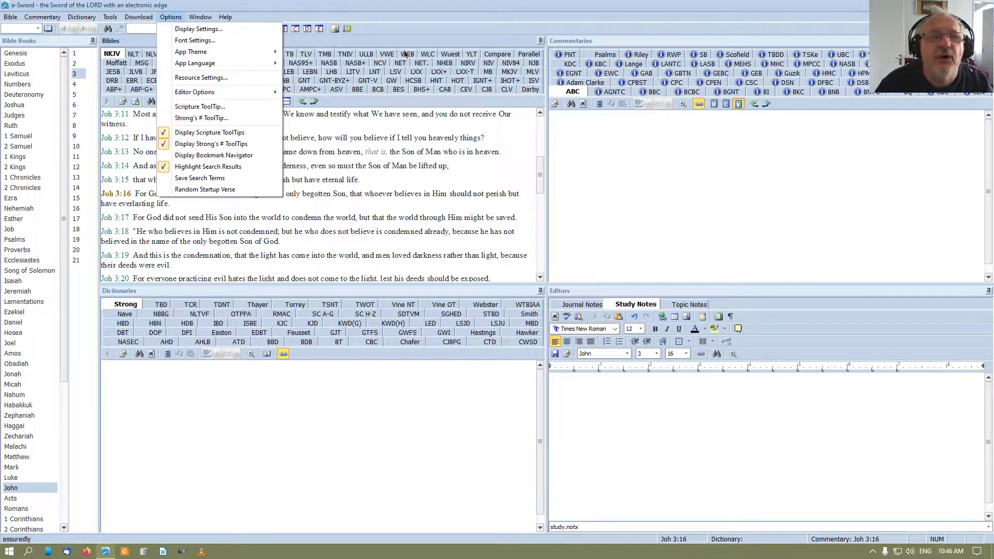
mouse_move(226, 63)
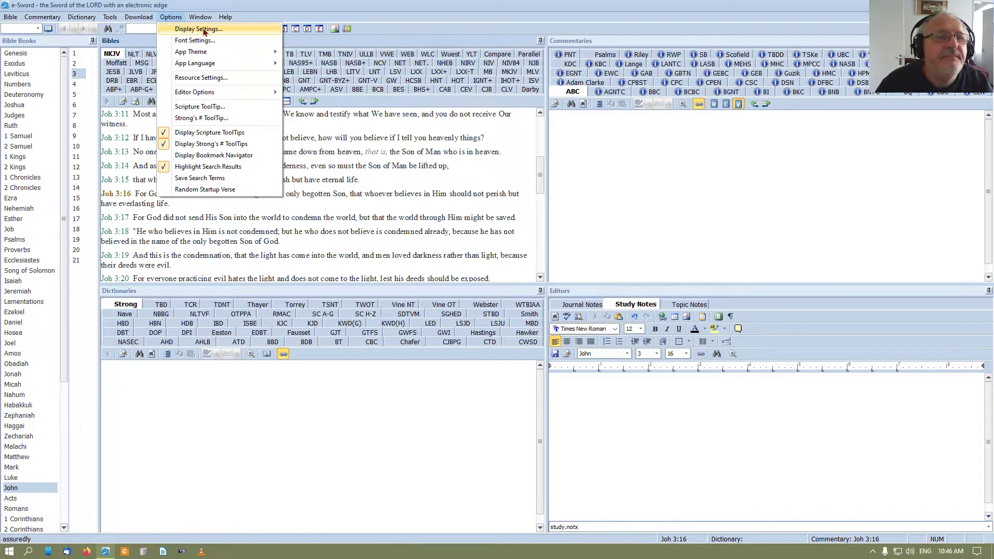
left_click(421, 7)
left_click_drag(421, 8, 509, 4)
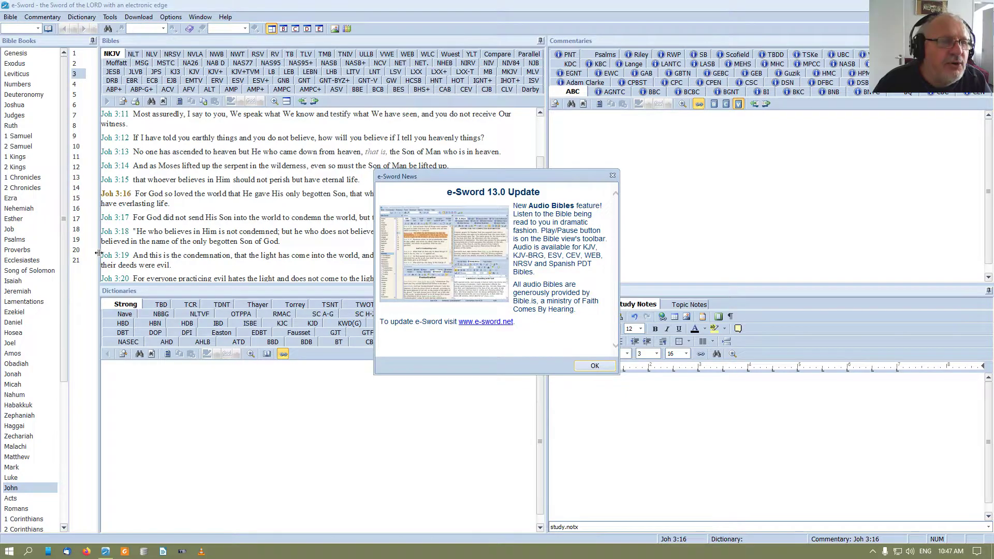
- Dismiss the e-Sword News notice and check the installed program version in the About information
left_click(450, 410)
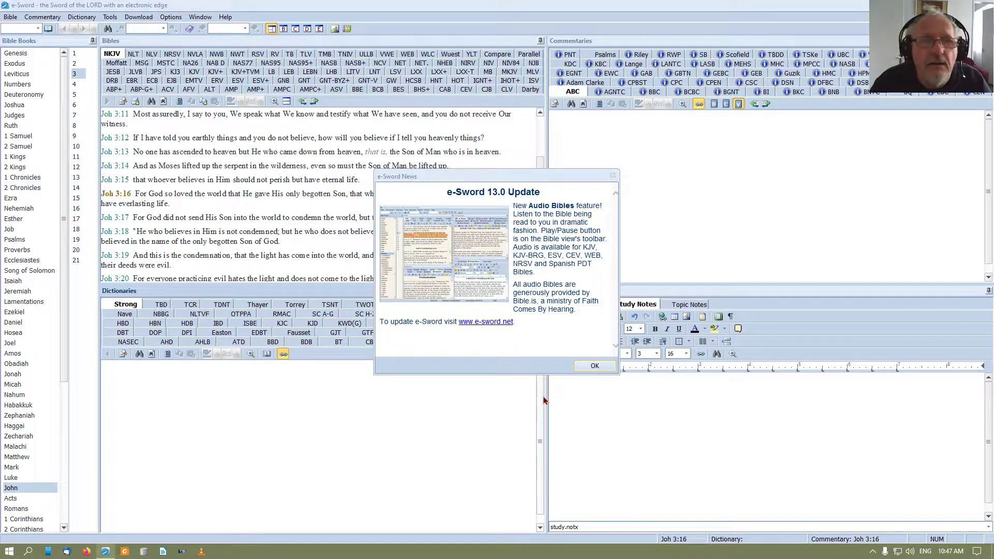
left_click(593, 367)
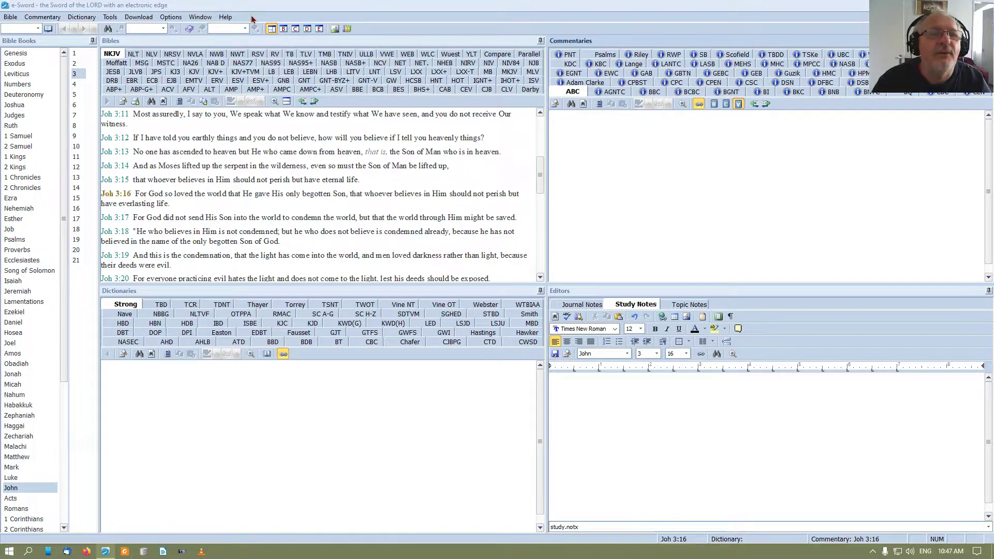
left_click(226, 19)
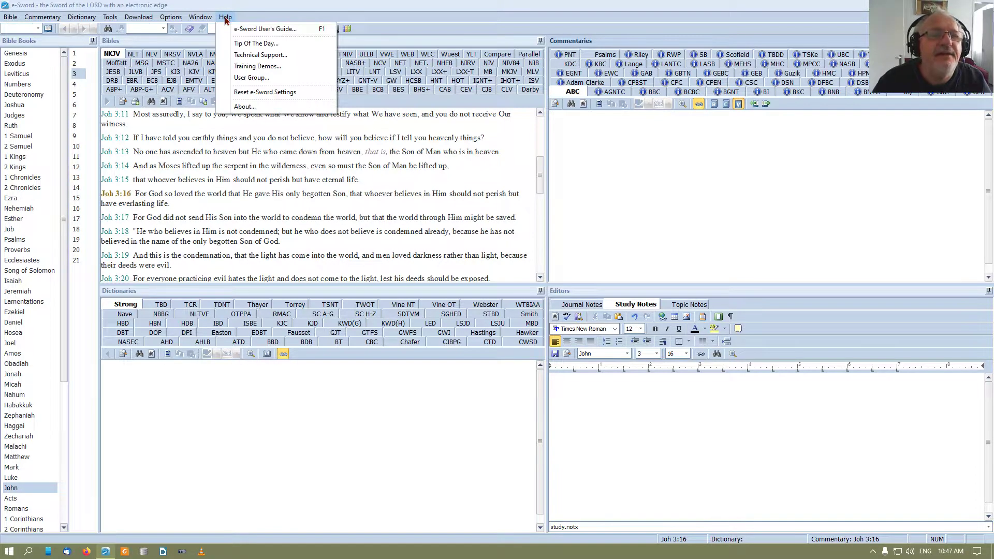
left_click(248, 109)
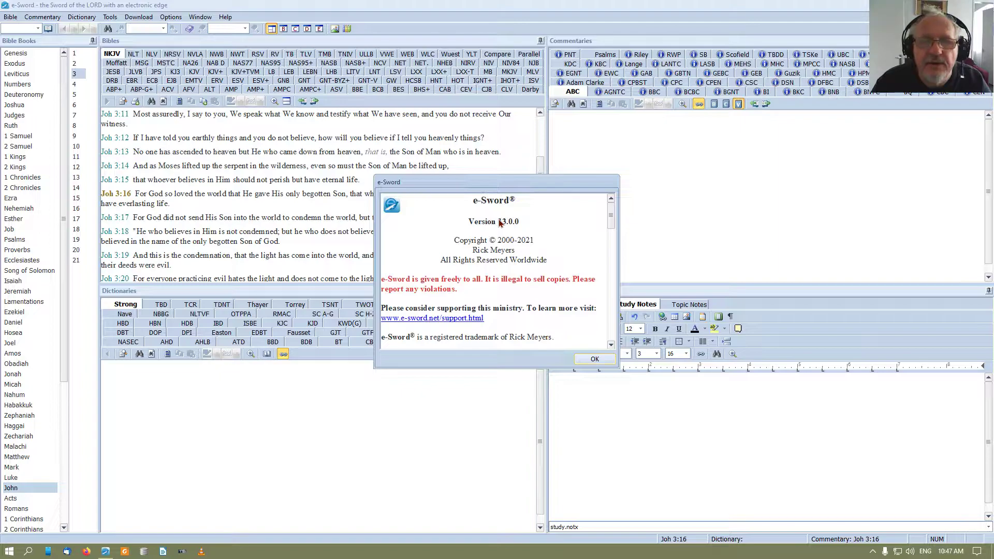
left_click(593, 362)
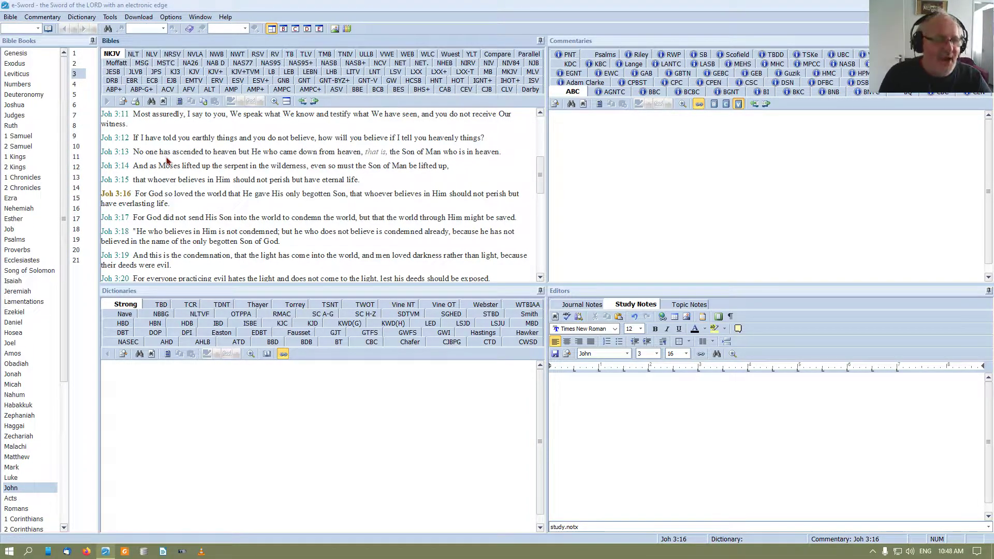
- Narrow the Bible Books pane until its book names are abbreviated, giving the Bibles and Dictionaries panes more width
left_click(261, 442)
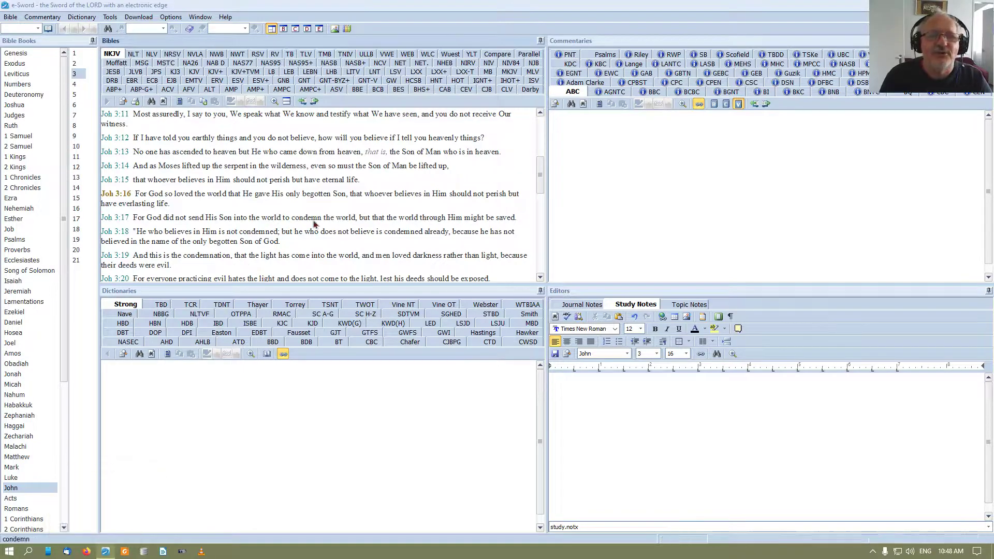
left_click(272, 29)
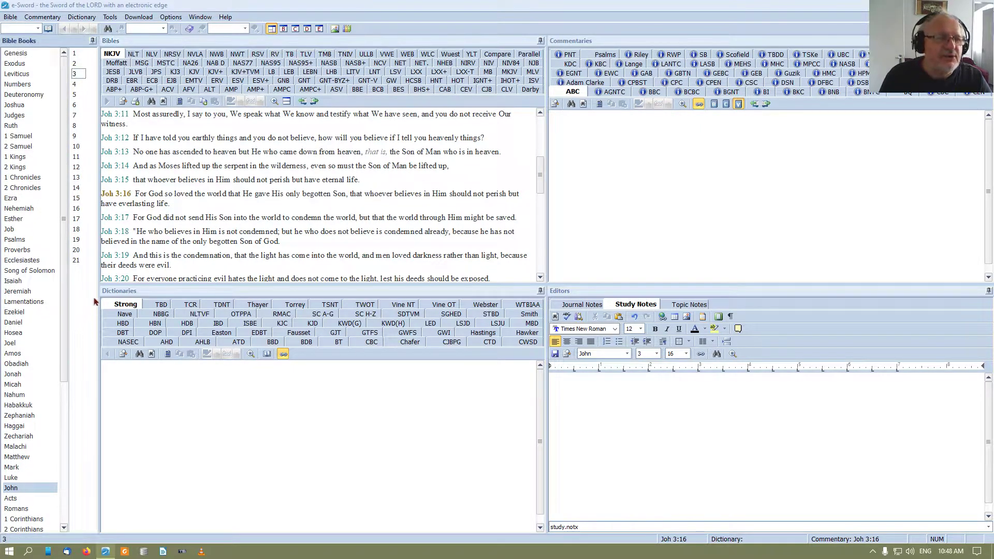
left_click_drag(99, 271, 62, 275)
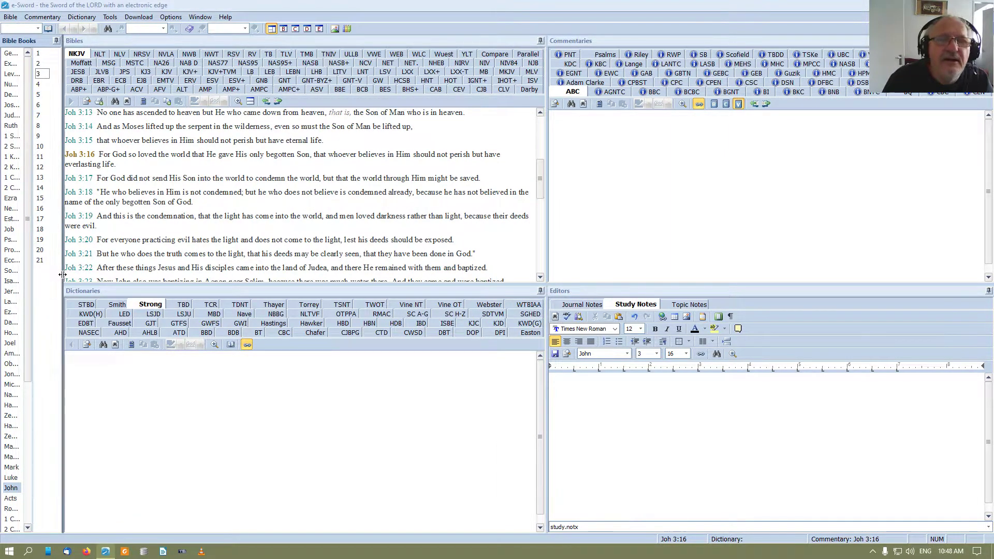
left_click_drag(62, 274, 67, 277)
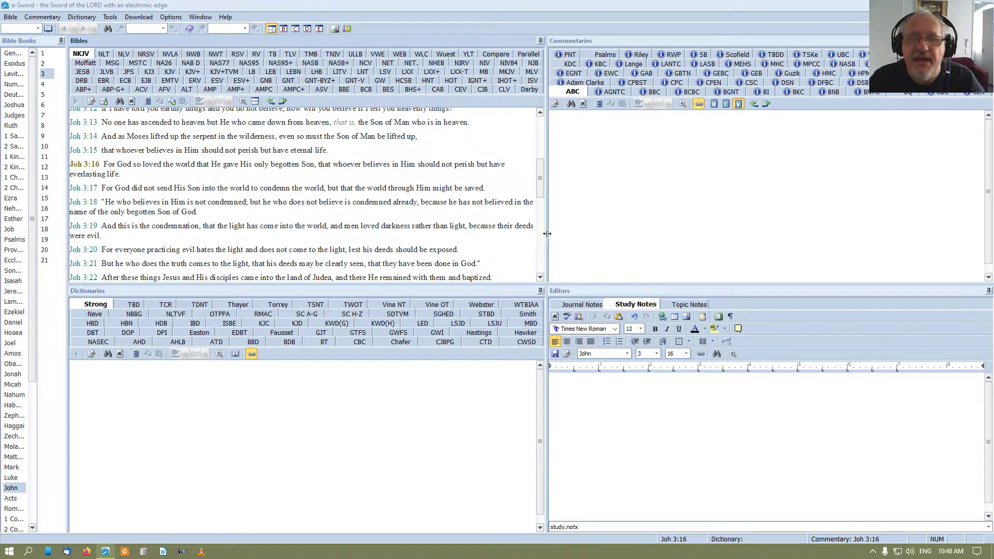
- Adjust the divider between the Bibles and Commentaries panes so that both columns have nearly equal width
left_click_drag(547, 233, 441, 240)
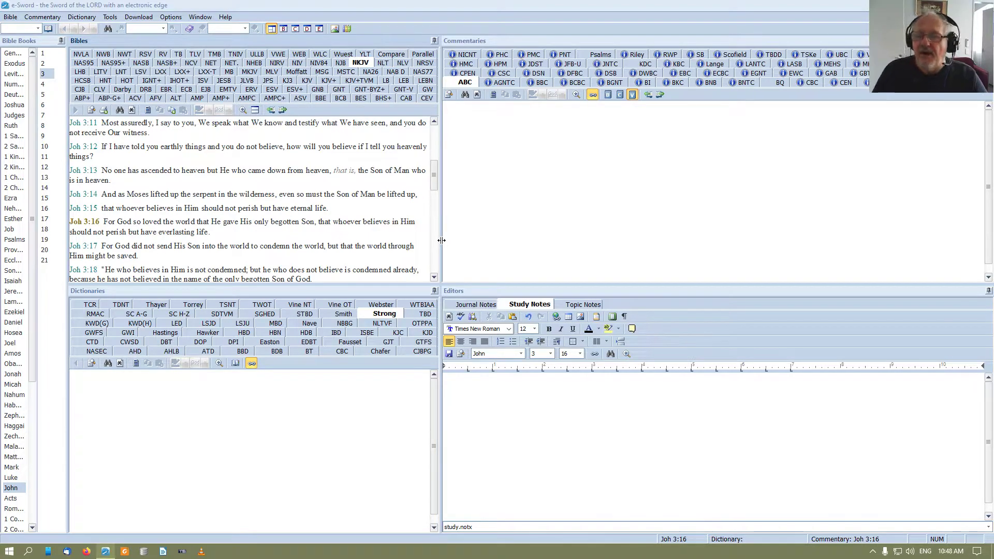
left_click(702, 201)
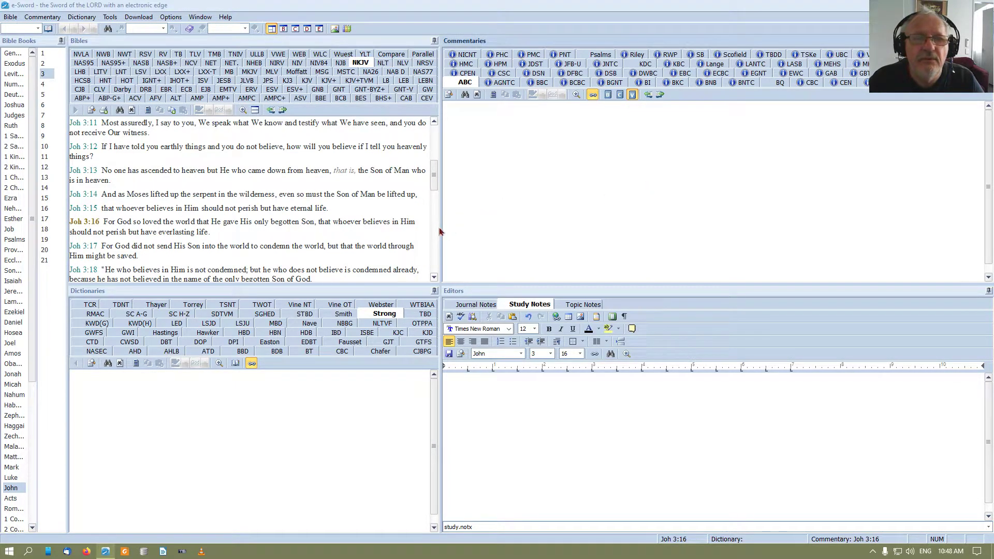
left_click_drag(441, 231, 479, 231)
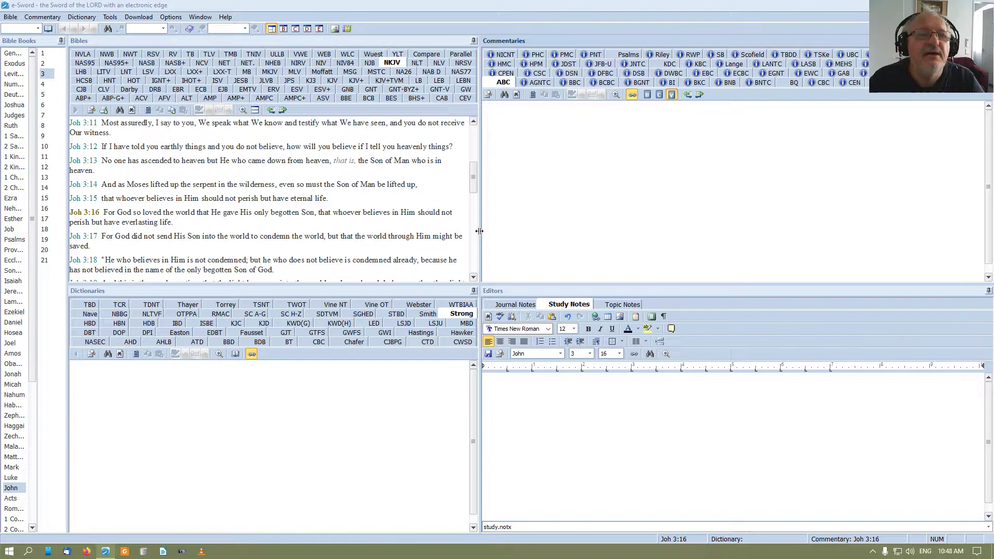
left_click_drag(479, 231, 507, 233)
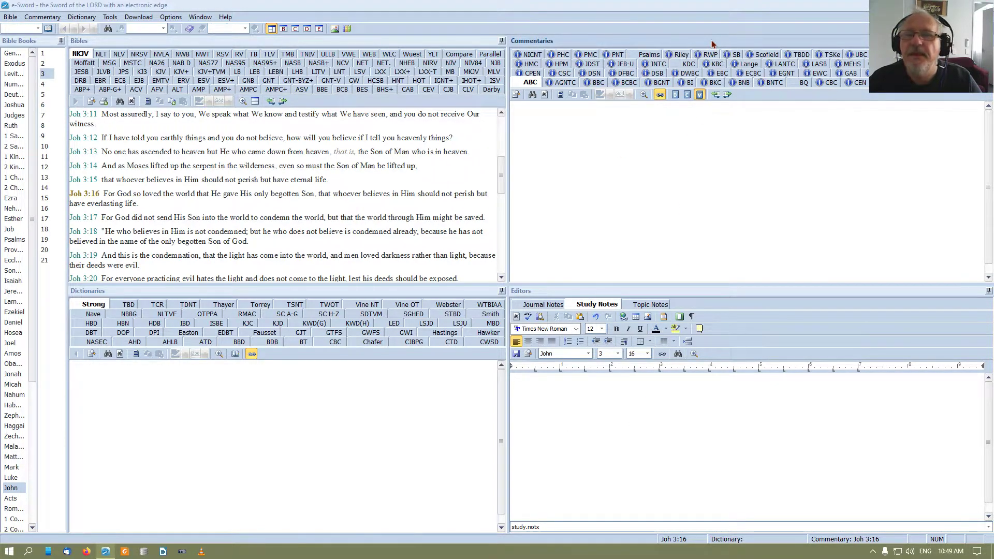
- Dock the Commentaries pane as a separate full-height column on the far side of the Editors pane
left_click_drag(711, 40, 771, 412)
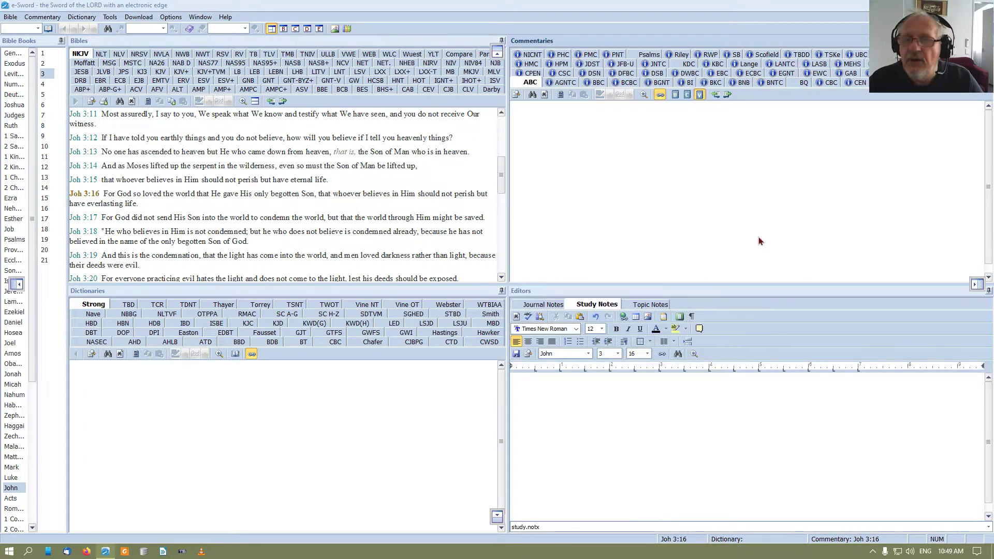
left_click_drag(725, 285, 282, 165)
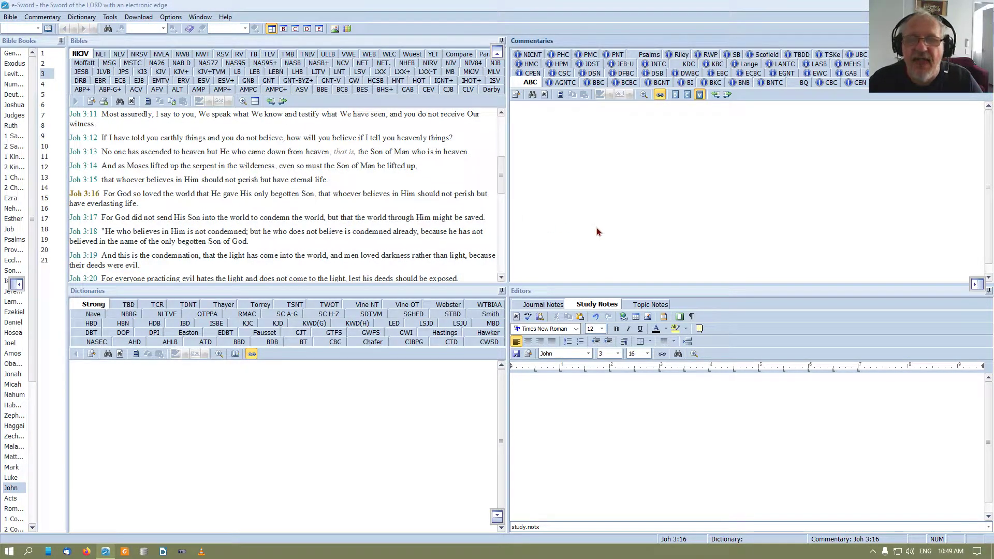
left_click_drag(880, 291, 934, 257)
left_click_drag(839, 192, 979, 287)
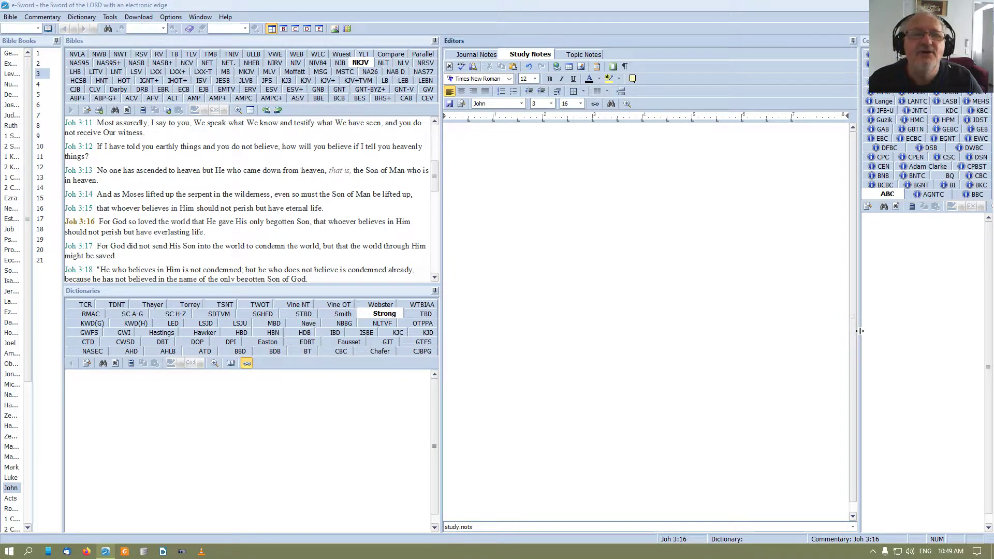
- Widen the Commentaries column, and extend the Bibles and Dictionaries column into the space of the Editors pane
left_click_drag(859, 331, 769, 343)
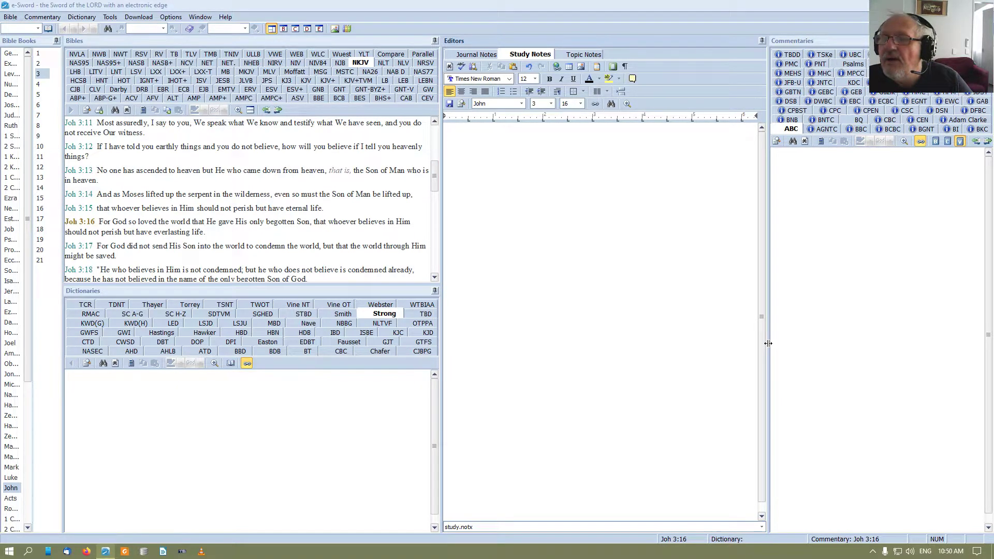
left_click(781, 348)
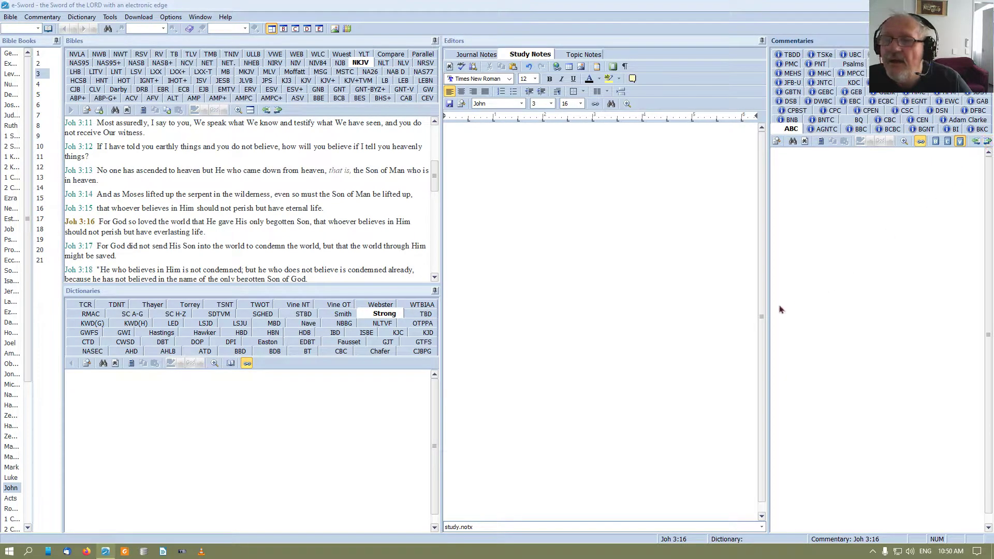
left_click_drag(768, 309, 765, 310)
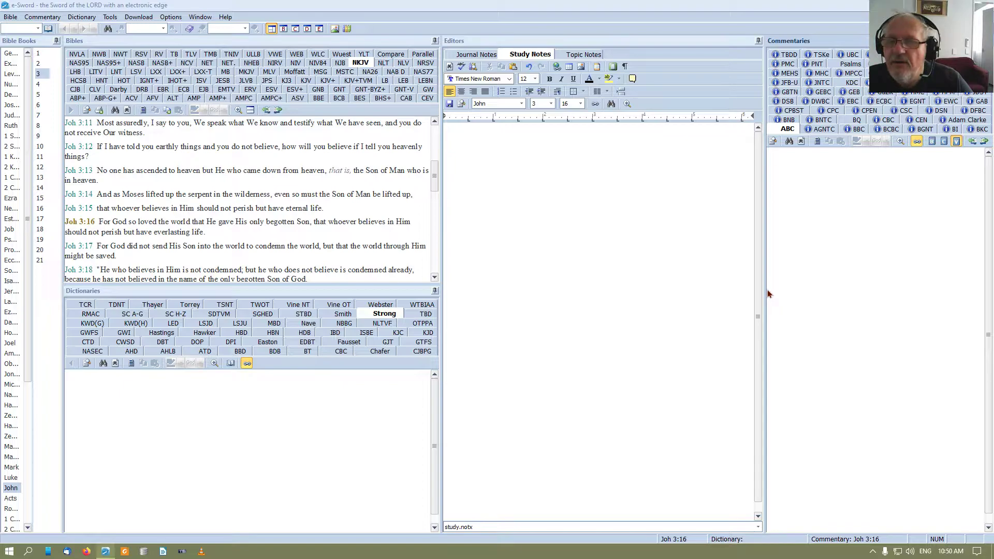
left_click_drag(764, 295, 790, 298)
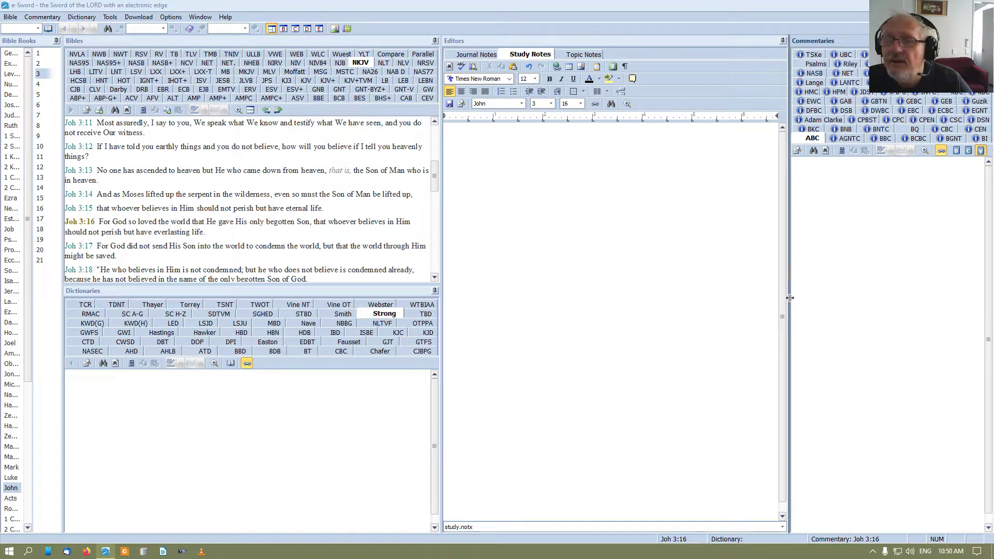
left_click_drag(790, 298, 770, 304)
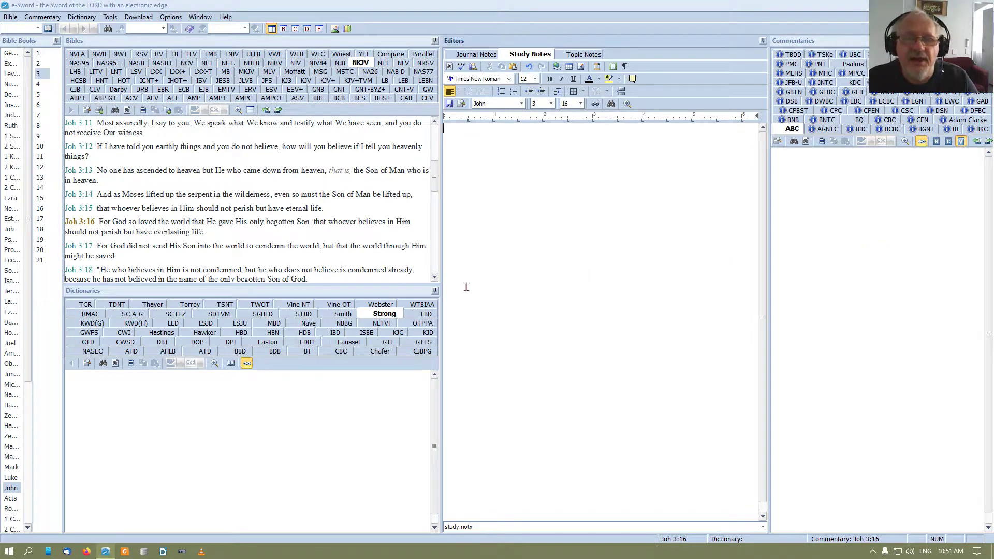
left_click_drag(439, 292, 537, 293)
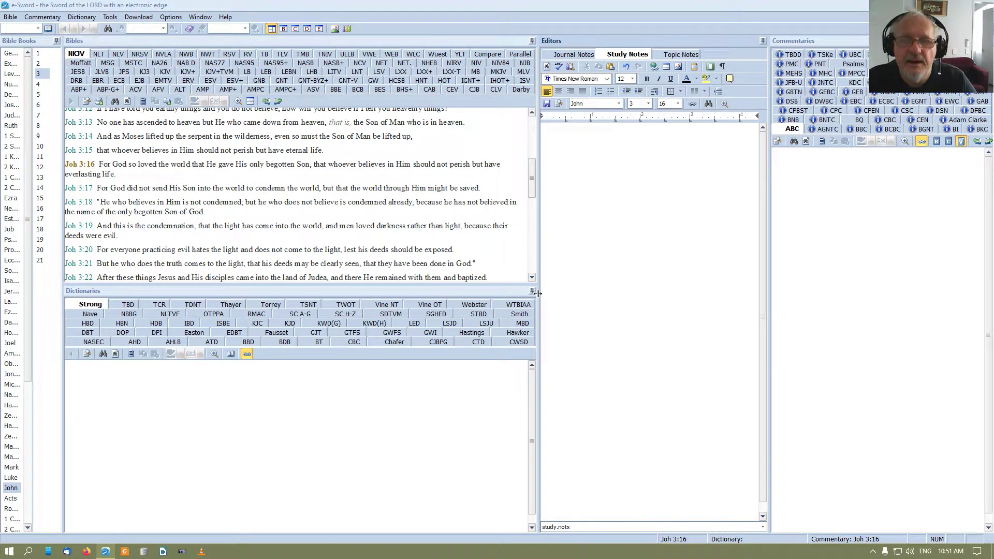
left_click_drag(537, 293, 526, 296)
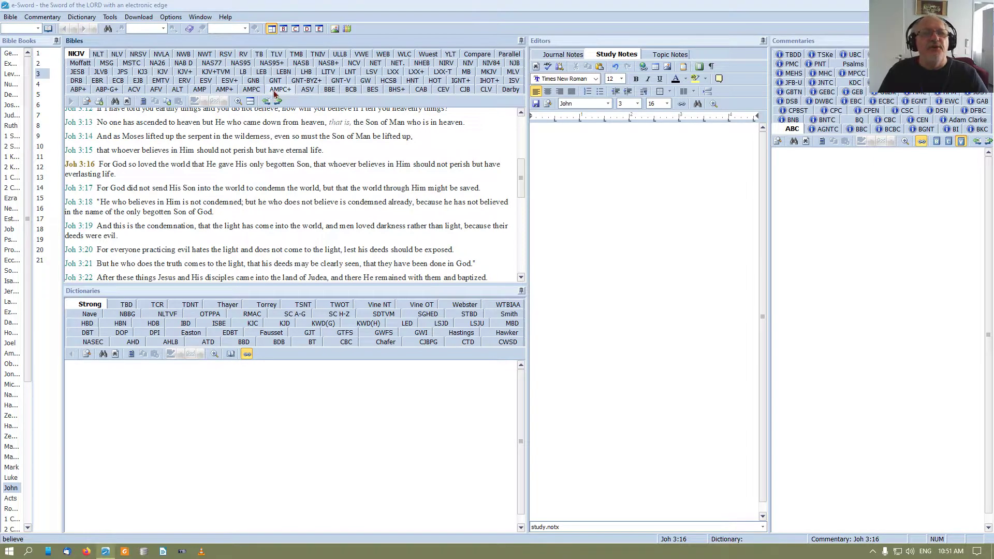
- View the Bible, Commentary, Dictionary and Editor panes maximized in turn, and return to the standard multi-pane layout
left_click(283, 29)
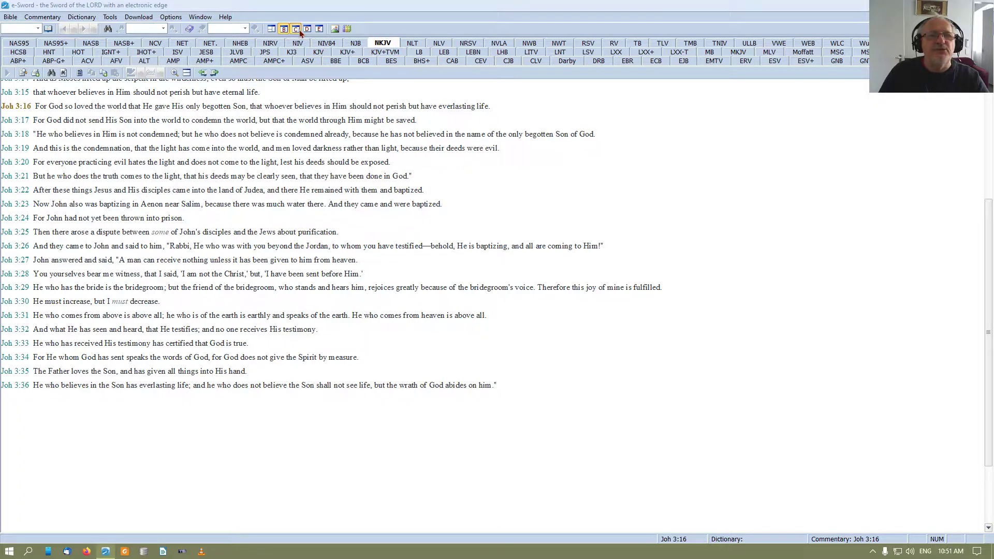
left_click(299, 30)
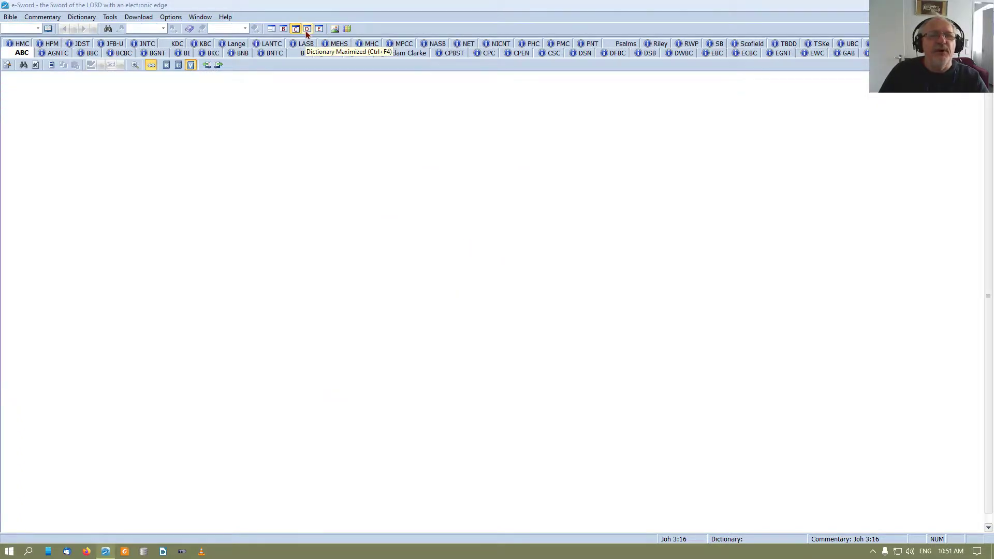
left_click(306, 30)
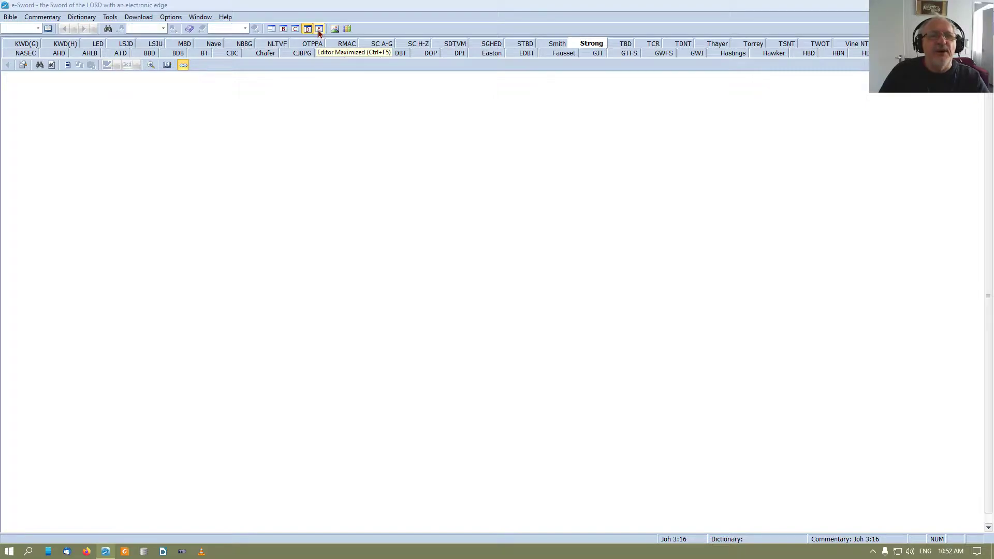
left_click(318, 30)
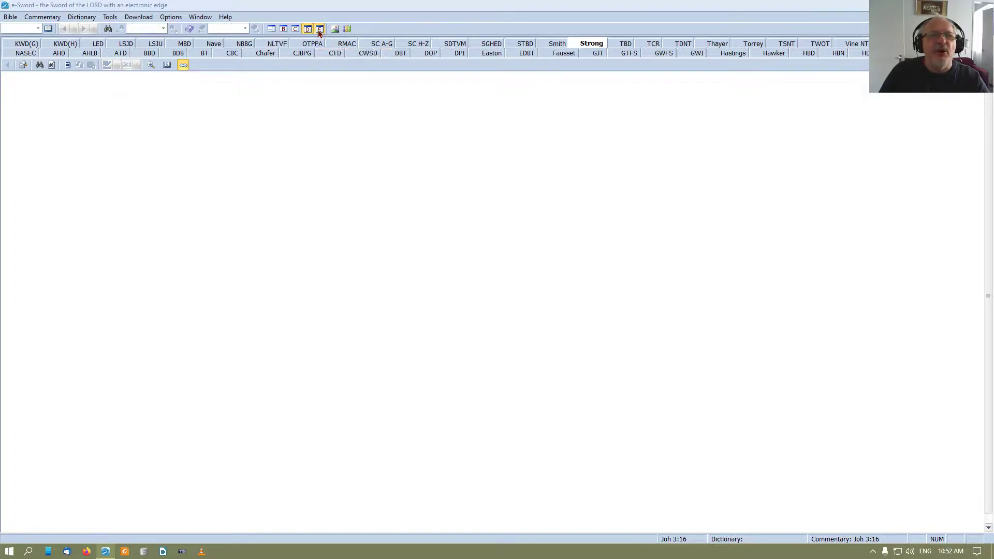
left_click(270, 30)
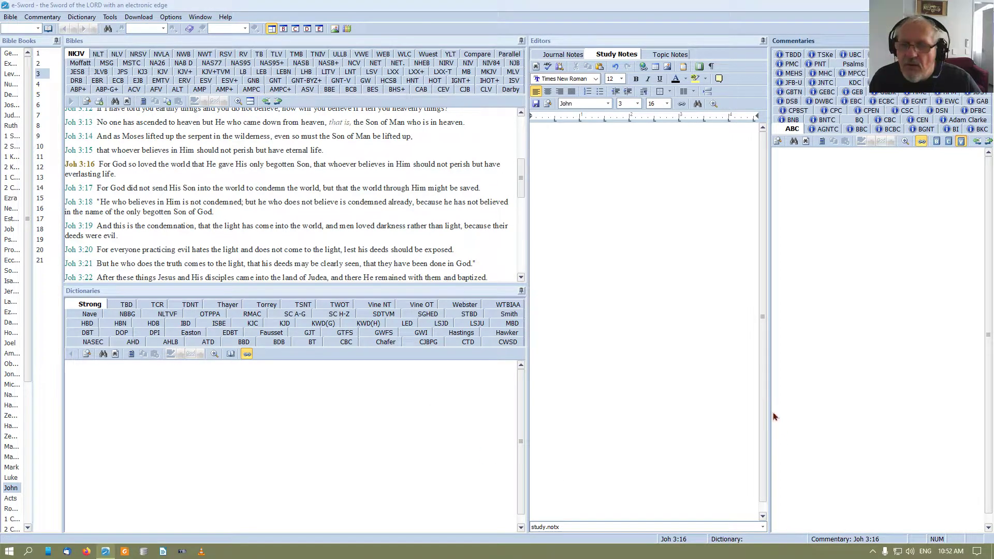
- Narrow the Commentaries column in favour of the Editors pane, and widen the Bibles and Dictionaries column further
left_click_drag(768, 410, 804, 411)
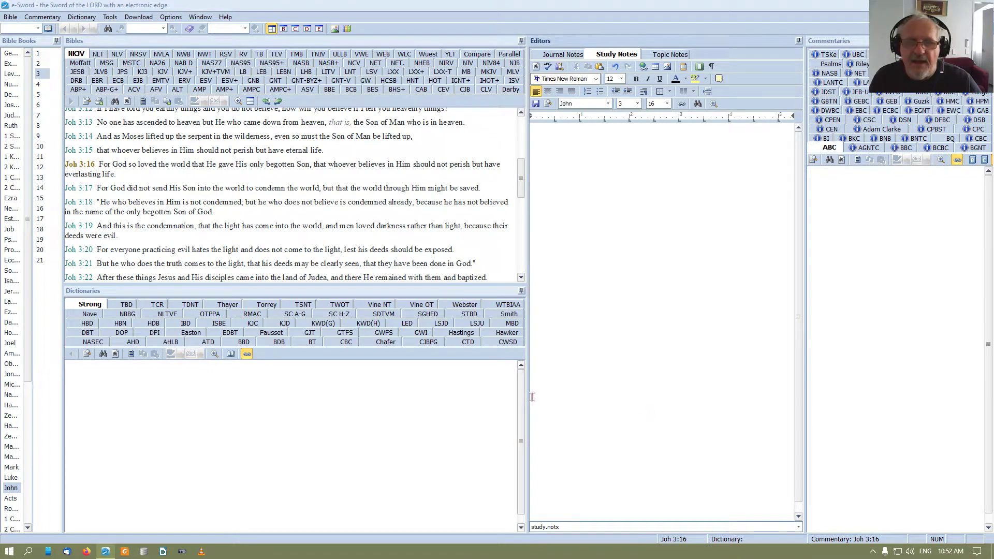
left_click_drag(526, 397, 566, 403)
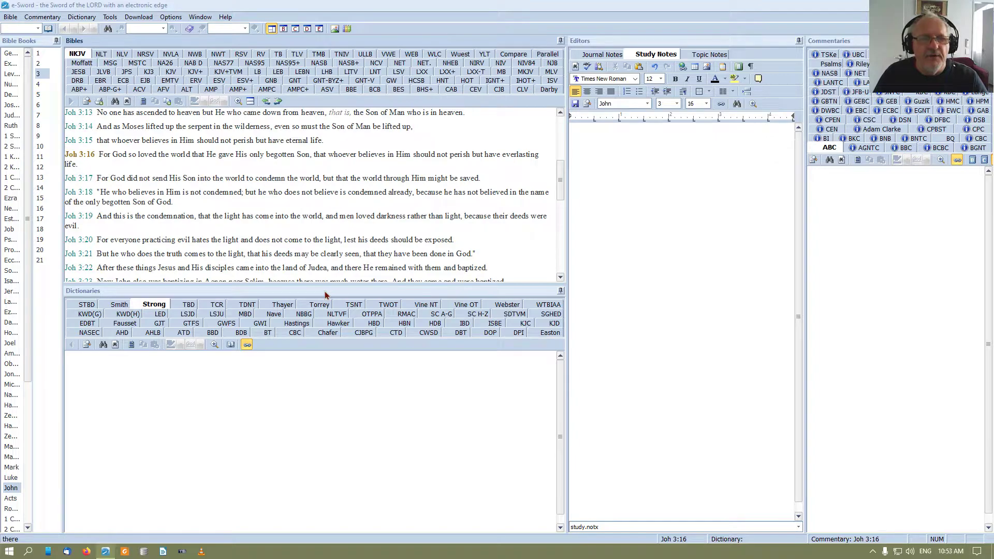
- Dock the Dictionaries pane onto the Bibles pane so that both share one tabbed area
mouse_move(325, 294)
left_mouse_down()
mouse_move(340, 239)
mouse_move(314, 163)
left_mouse_up()
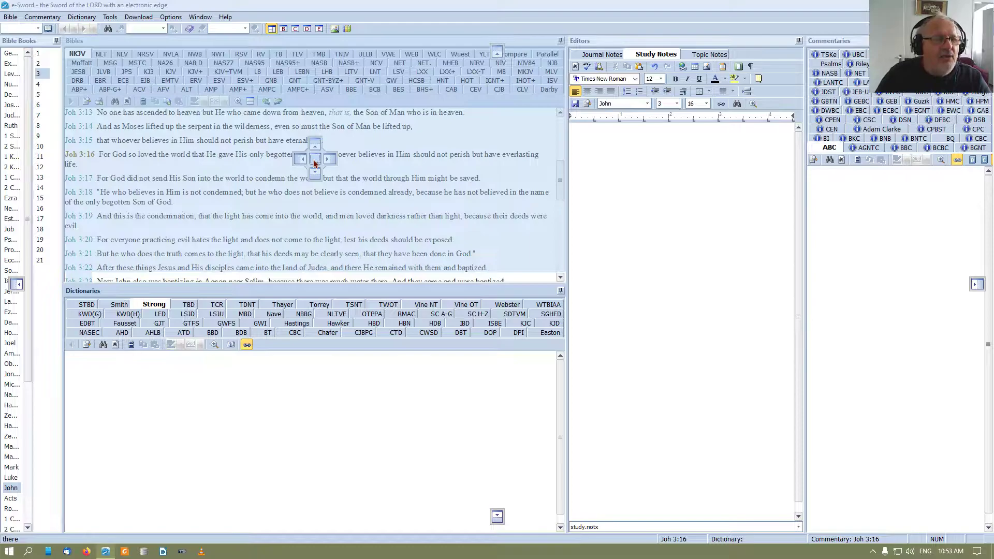
left_click_drag(315, 163, 315, 163)
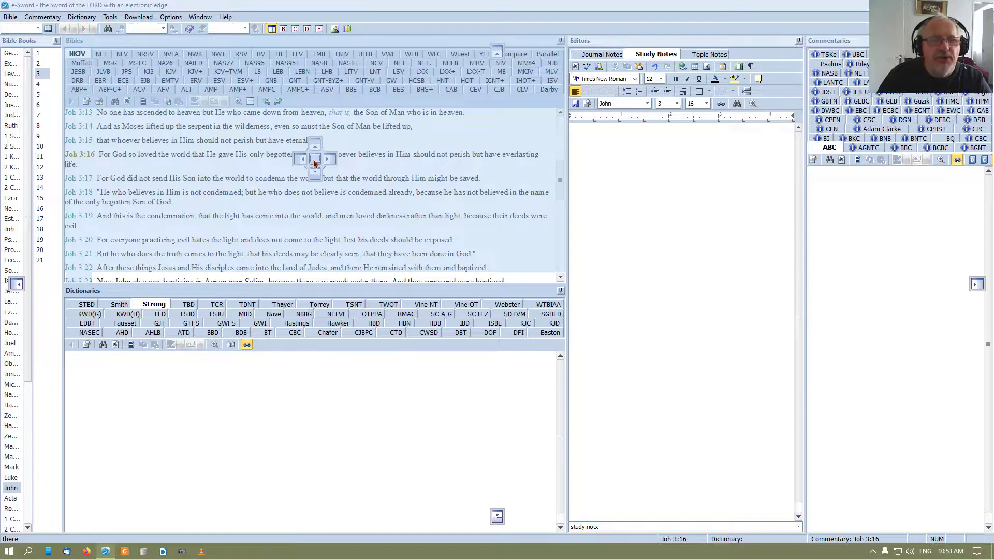
left_click_drag(314, 163, 314, 164)
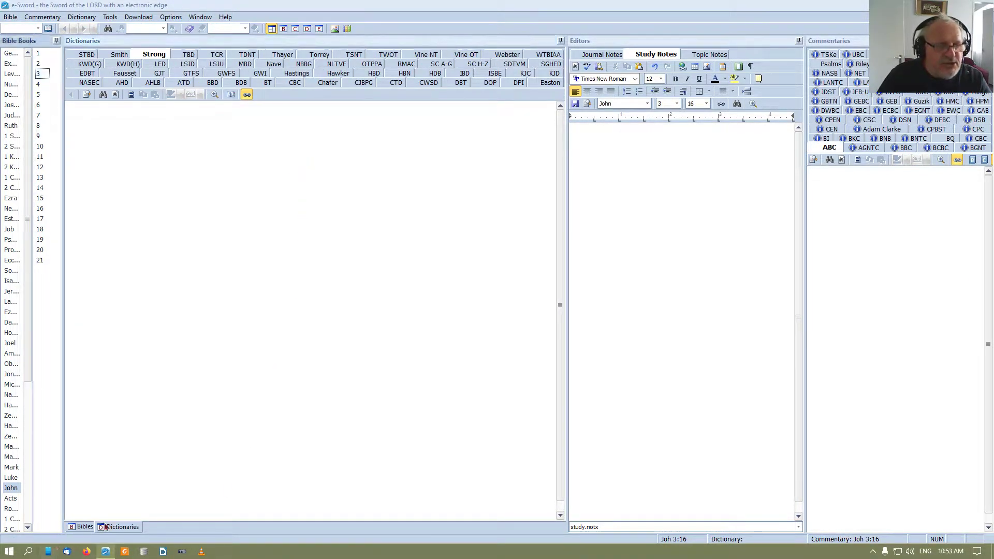
- Switch between the tabbed Bibles and Dictionaries panes, and separate them again with Bibles stacked above Dictionaries
left_click(82, 527)
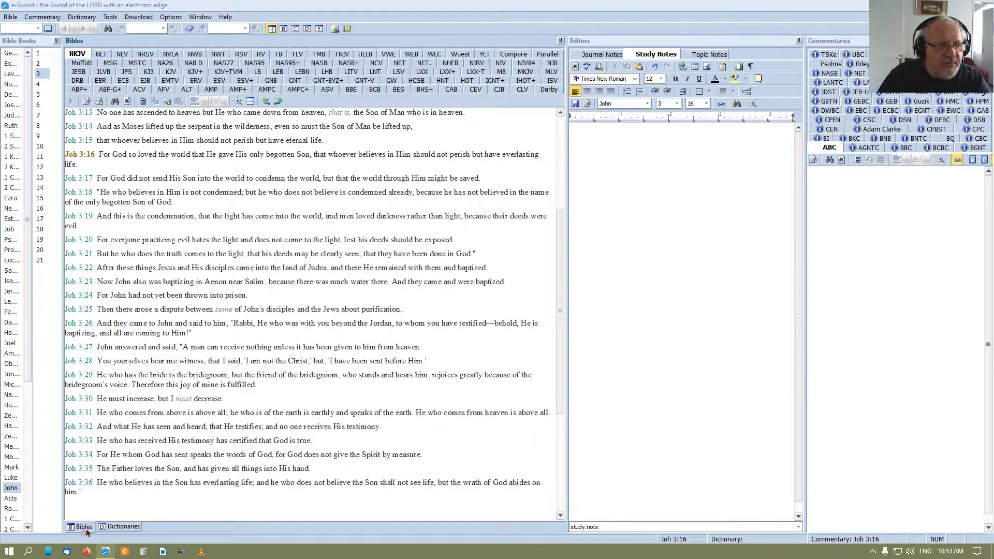
left_click(116, 531)
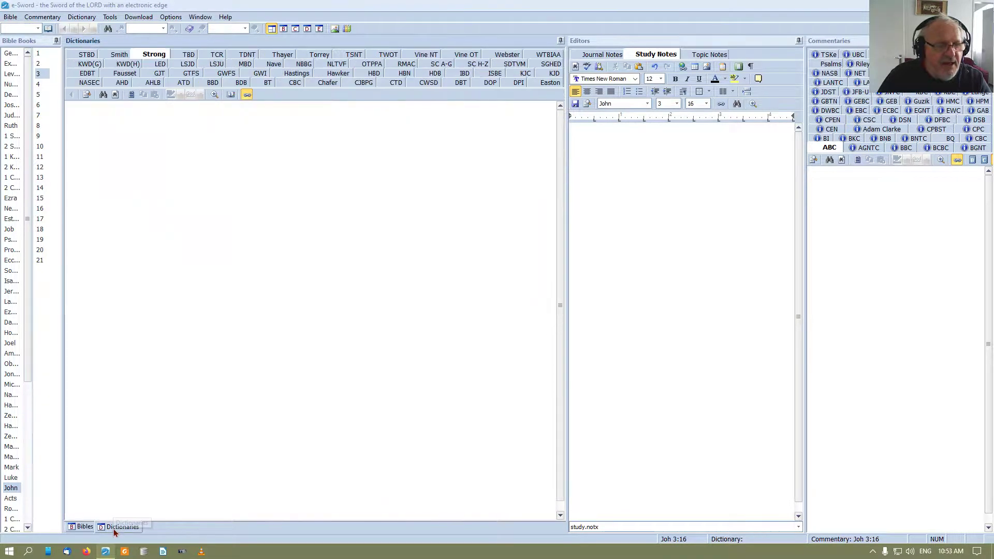
left_click(80, 528)
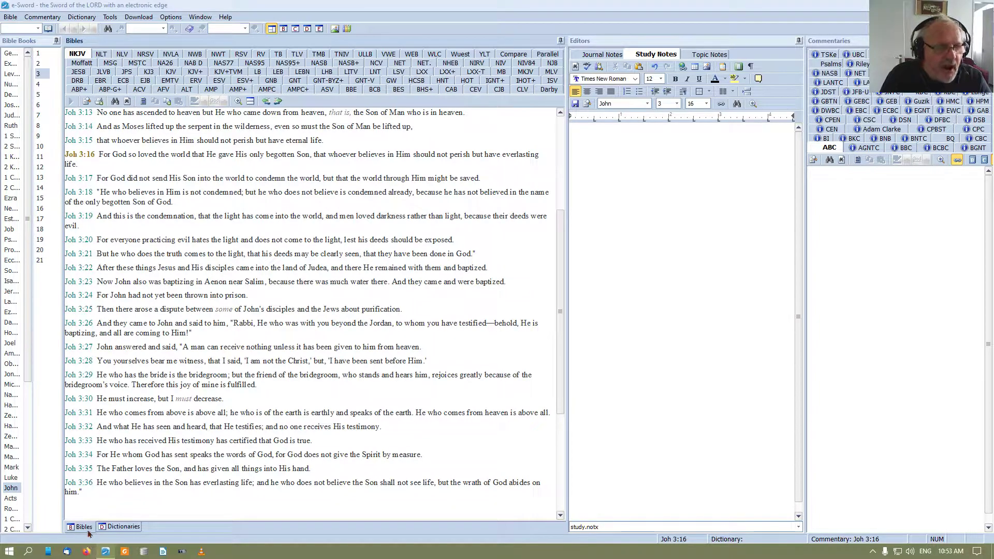
left_click_drag(86, 529, 319, 272)
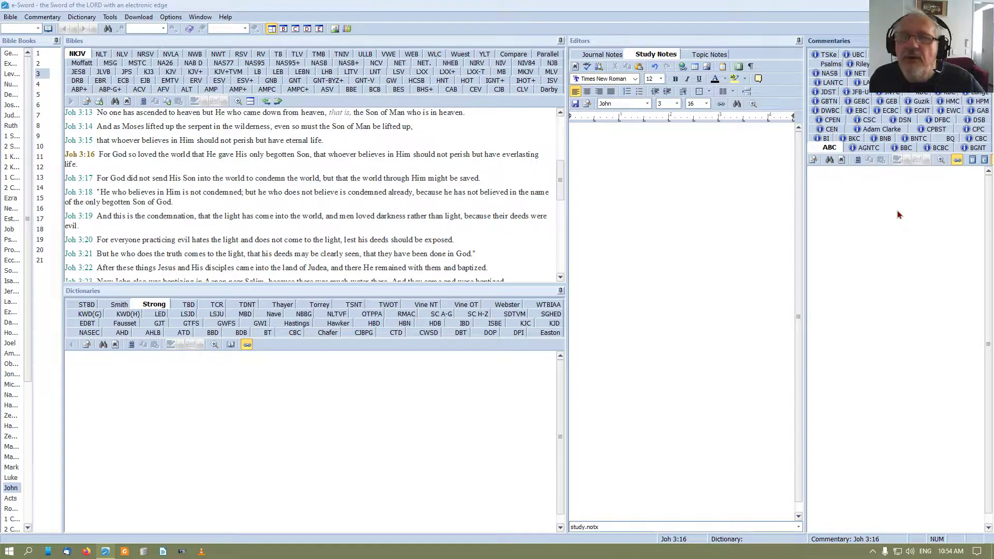
- Widen the Commentaries column slightly by narrowing the Editors pane
left_click(760, 244)
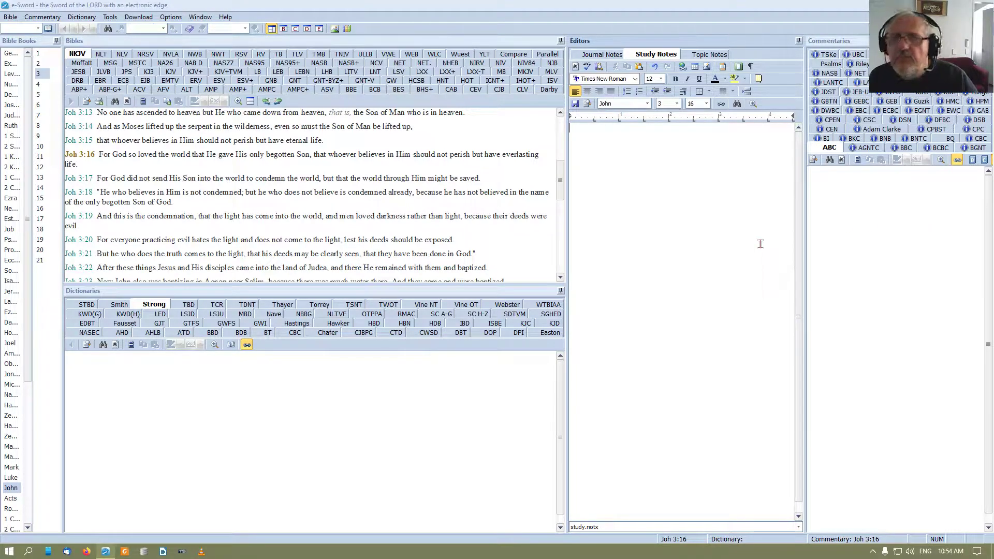
left_click(818, 316)
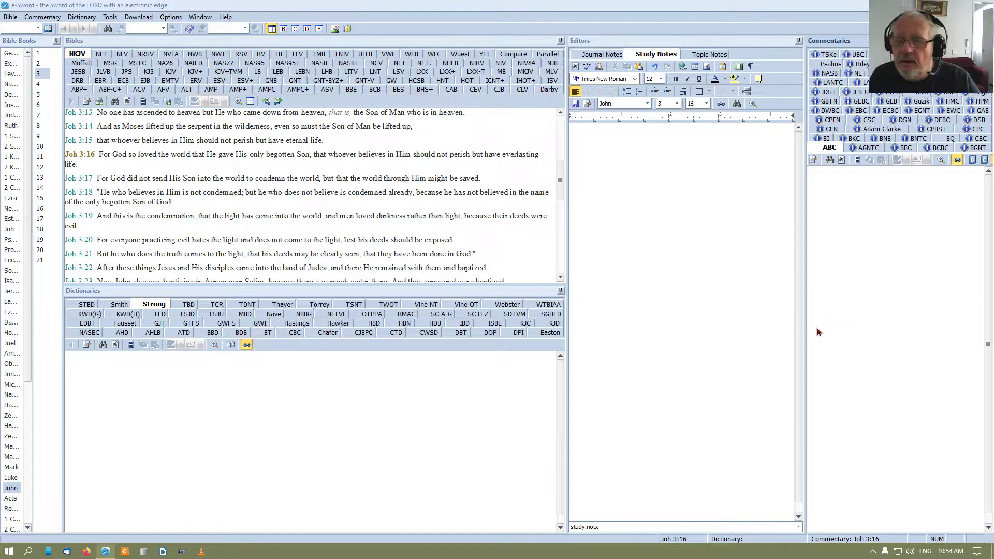
left_click_drag(805, 339, 793, 342)
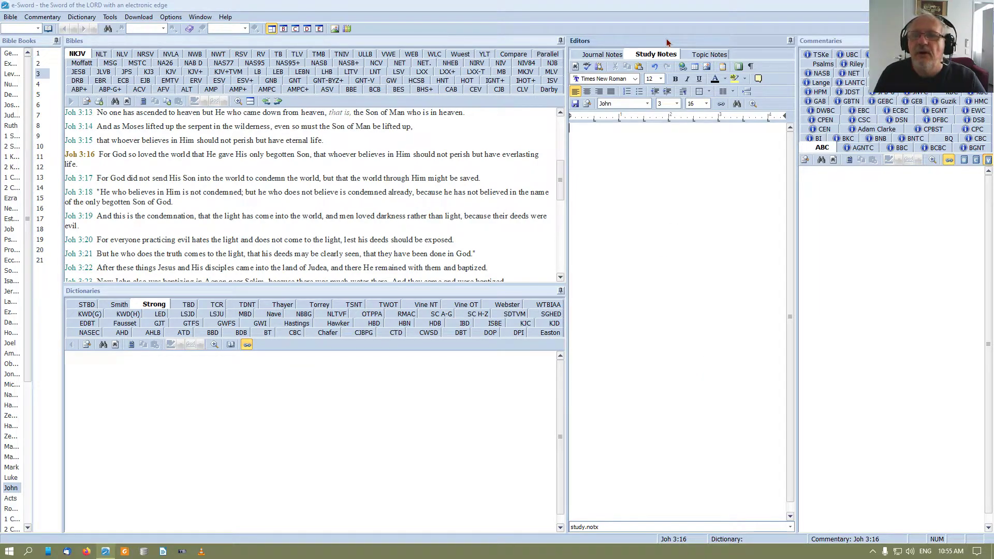
- Preview docking the Editors pane beyond the Commentaries column and across the full width below all panes, and leave it in its original place
left_click_drag(666, 42, 978, 289)
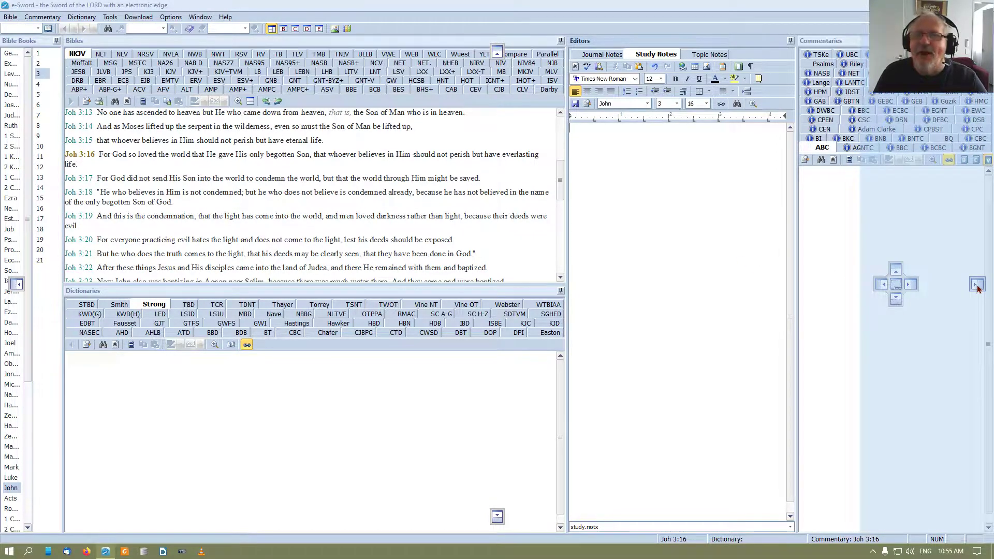
left_click_drag(978, 289, 505, 519)
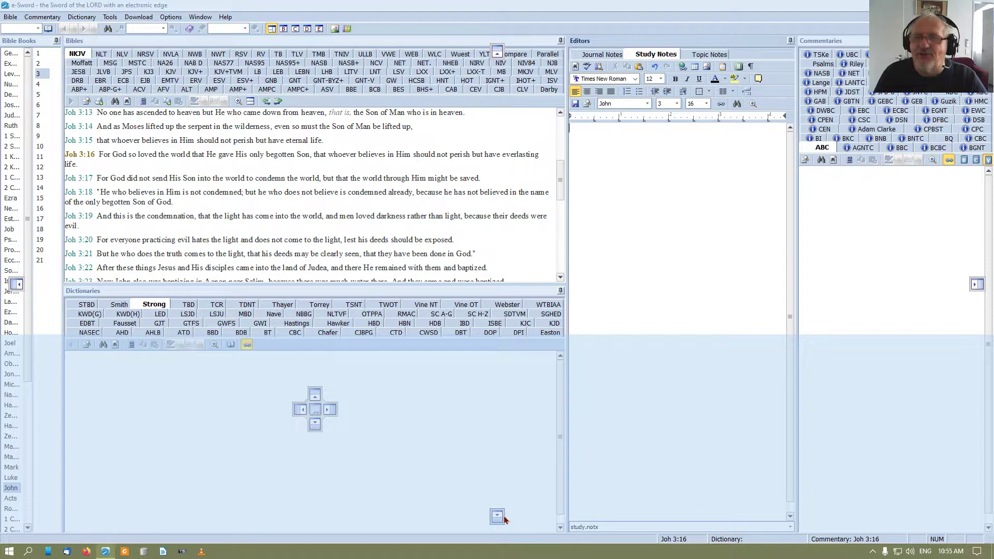
left_click_drag(504, 519, 624, 390)
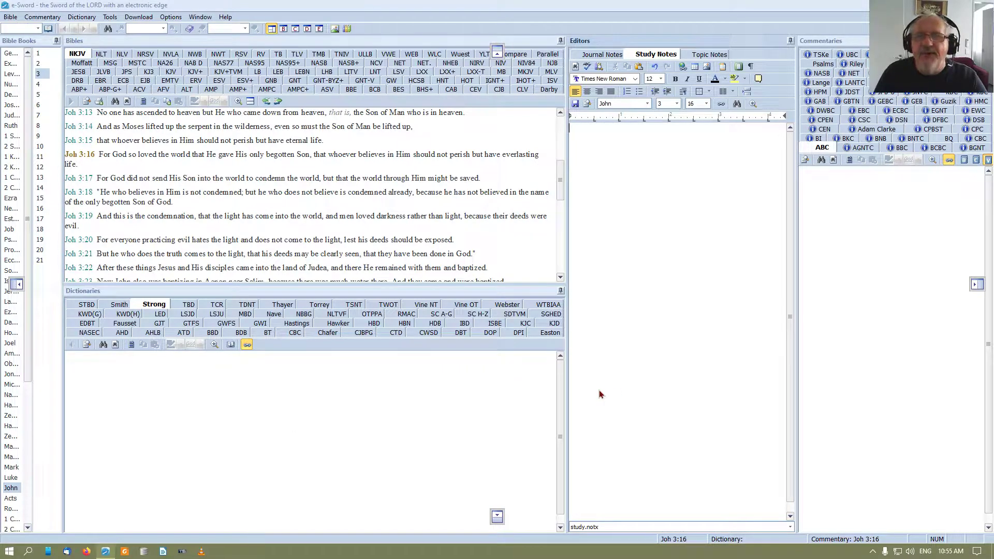
mouse_move(598, 391)
left_mouse_down()
mouse_move(893, 371)
mouse_move(897, 284)
mouse_move(670, 426)
mouse_move(613, 422)
left_mouse_up()
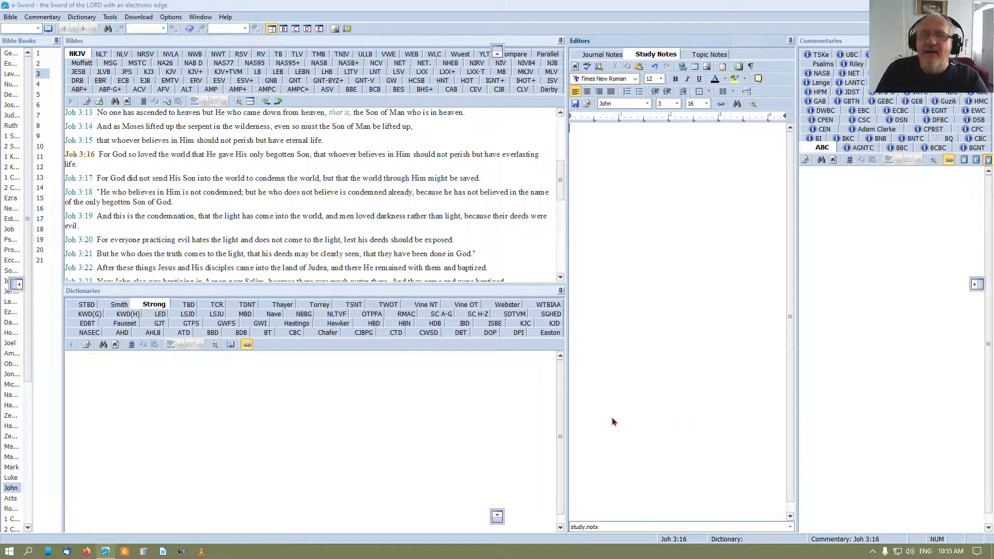
left_click_drag(601, 433, 652, 391)
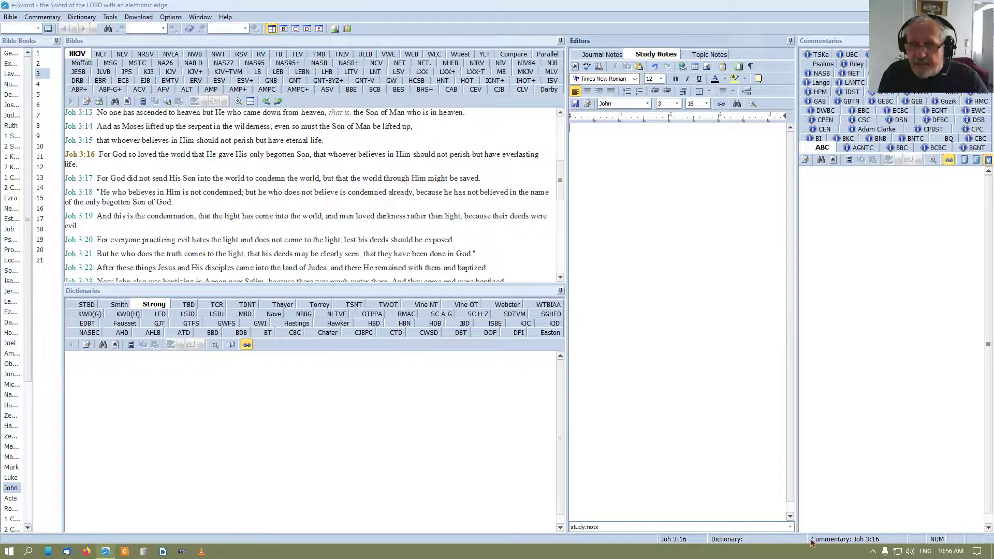
- Switch the Study Notes editor to the file Studies In Ephesians.notx
left_click(787, 527)
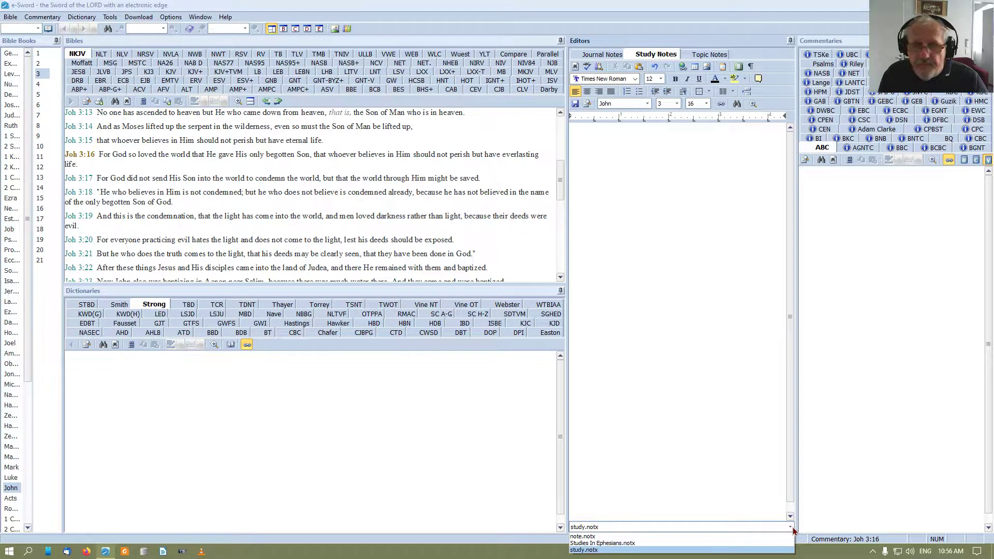
left_click(616, 543)
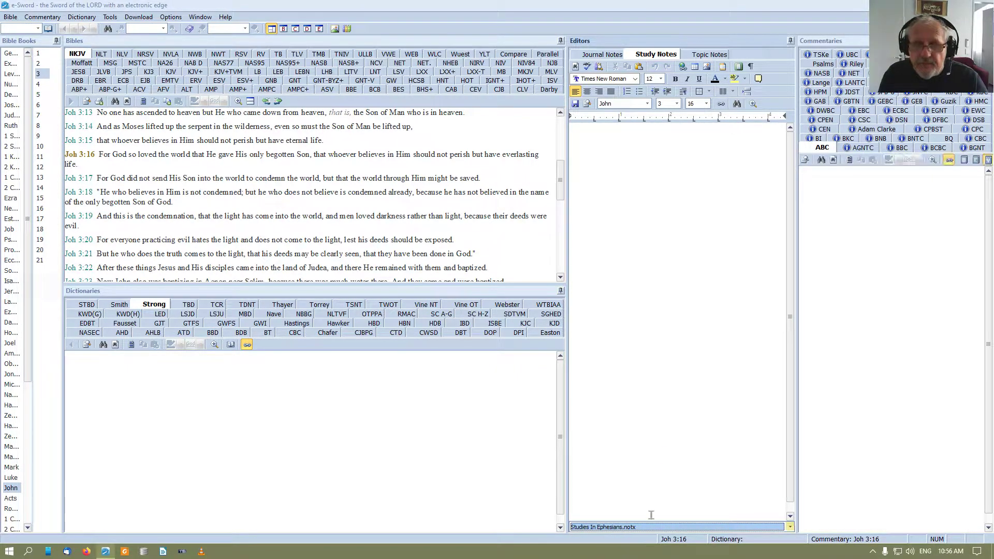